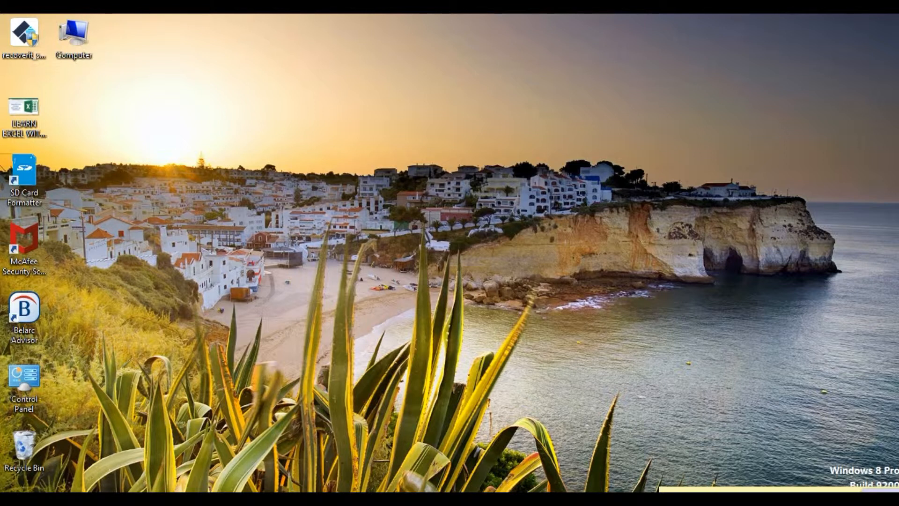
Switch to the Book1 workbook in Excel and examine the column headings in row 1 of Sheet2.
{"action": "left_click", "coordinate": [485, 499]}
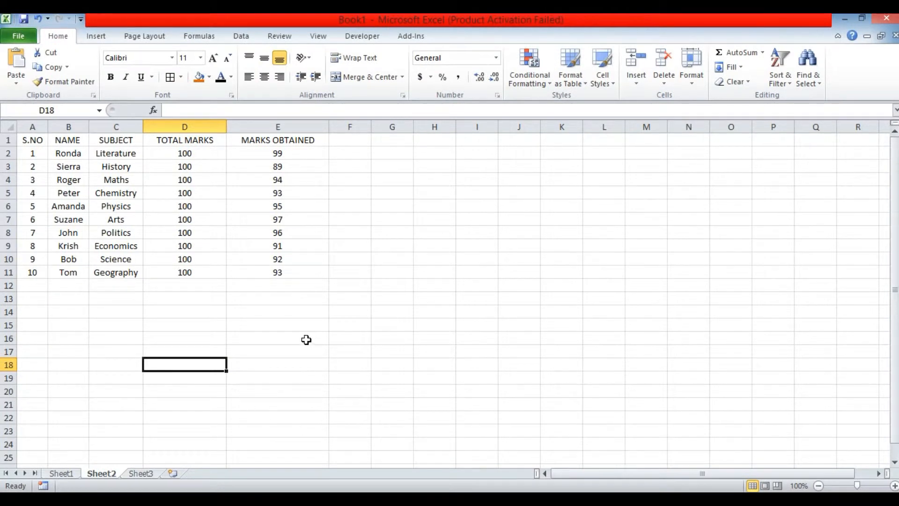
{"action": "left_click", "coordinate": [269, 322]}
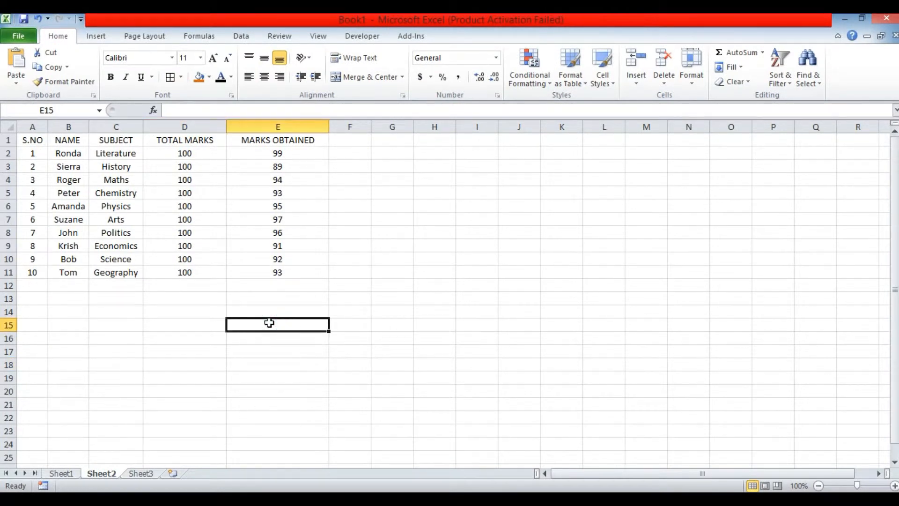
{"action": "key", "text": "Up"}
{"action": "key", "text": "Up"}
{"action": "key", "text": "Up"}
{"action": "key", "text": "Up"}
{"action": "key", "text": "Up"}
{"action": "key", "text": "Up"}
{"action": "key", "text": "Up"}
{"action": "key", "text": "Up"}
{"action": "key", "text": "Up"}
{"action": "key", "text": "Up"}
{"action": "key", "text": "Up"}
{"action": "key", "text": "Up"}
{"action": "key", "text": "Up"}
{"action": "key", "text": "Up"}
{"action": "key", "text": "Left"}
{"action": "key", "text": "Left"}
{"action": "key", "text": "Left"}
{"action": "key", "text": "Left"}
{"action": "key", "text": "Right"}
{"action": "key", "text": "Right"}
{"action": "key", "text": "Right"}
{"action": "key", "text": "Right"}
{"action": "key", "text": "Right"}
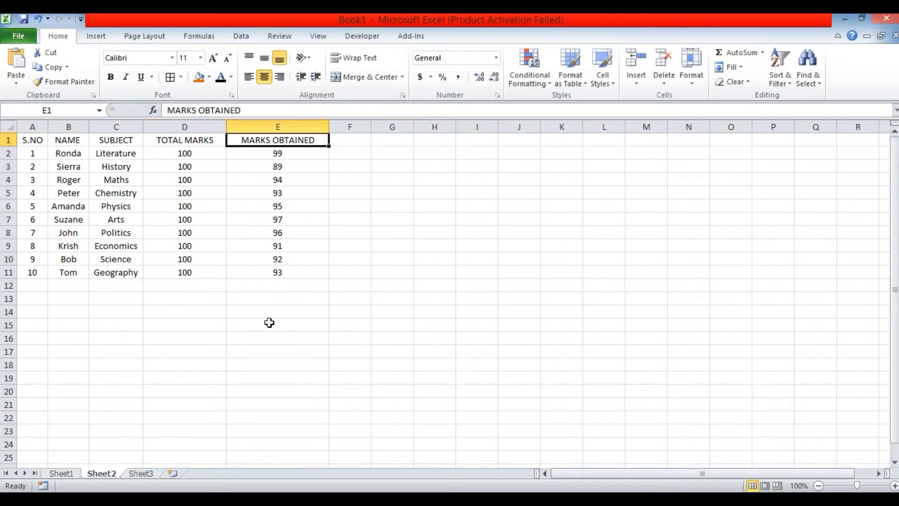
{"action": "key", "text": "Left"}
{"action": "key", "text": "Left"}
{"action": "key", "text": "Left"}
{"action": "key", "text": "Left"}
{"action": "key", "text": "Left"}
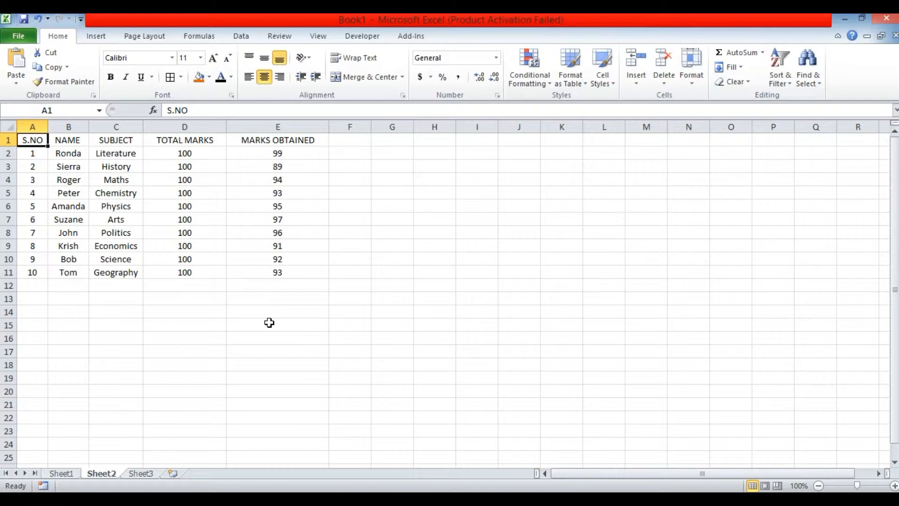
Examine the first serial numbers in column A, then go across the headings of the marks table again.
{"action": "key", "text": "Down"}
{"action": "key", "text": "Down"}
{"action": "key", "text": "Down"}
{"action": "key", "text": "Down"}
{"action": "key", "text": "Down"}
{"action": "key", "text": "Down"}
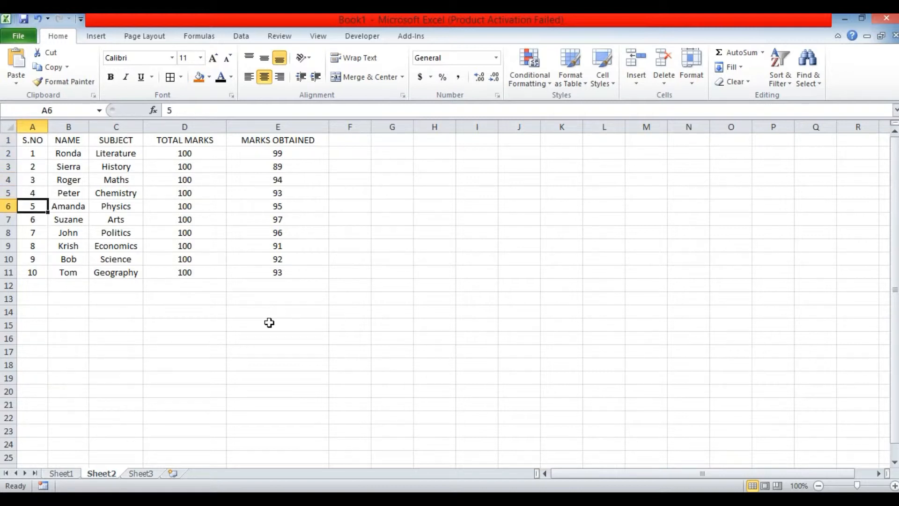
{"action": "key", "text": "Up"}
{"action": "key", "text": "Up"}
{"action": "key", "text": "Up"}
{"action": "key", "text": "Up"}
{"action": "key", "text": "Up"}
{"action": "key", "text": "Up"}
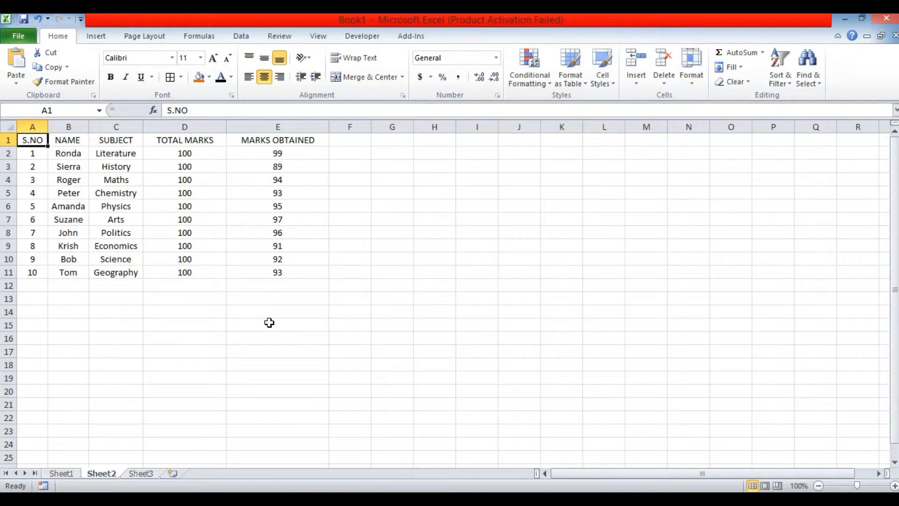
{"action": "key", "text": "Right"}
{"action": "key", "text": "Right"}
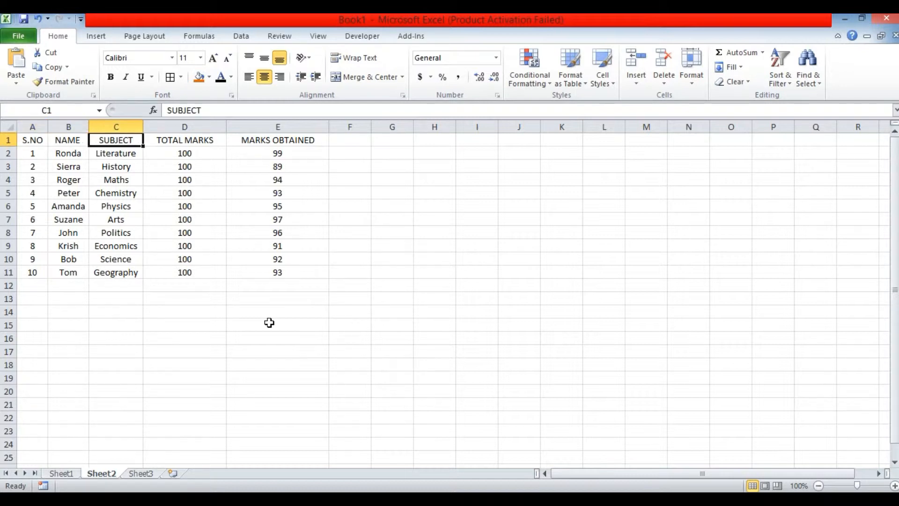
{"action": "key", "text": "Right"}
{"action": "key", "text": "Right"}
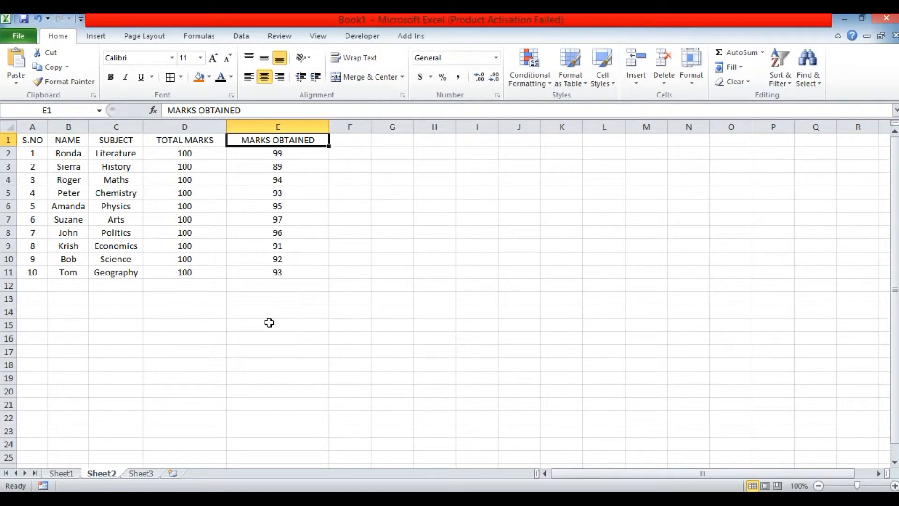
{"action": "key", "text": "Left"}
{"action": "key", "text": "Left"}
{"action": "key", "text": "Left"}
{"action": "key", "text": "Left"}
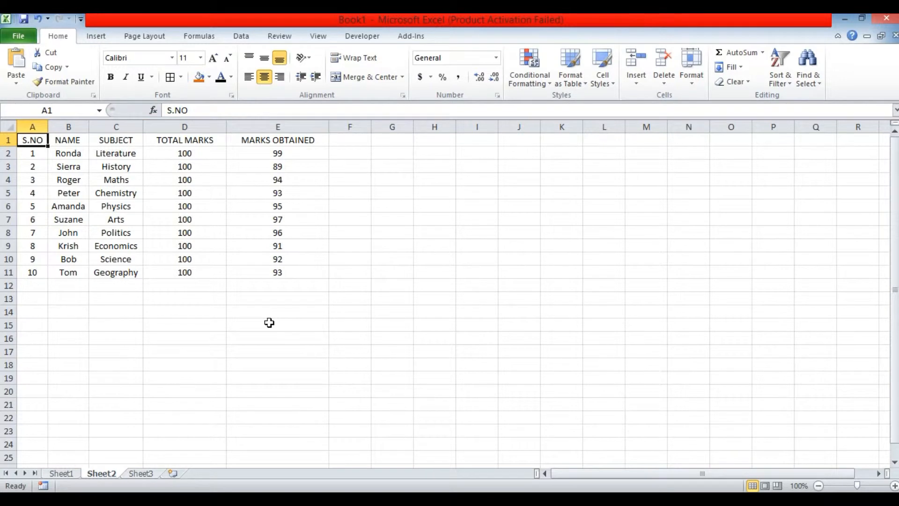
Examine the S.NO column of the marks table from the heading down to row 11.
{"action": "key", "text": "Down"}
{"action": "key", "text": "Down"}
{"action": "key", "text": "Down"}
{"action": "key", "text": "Down"}
{"action": "key", "text": "Down"}
{"action": "key", "text": "Down"}
{"action": "key", "text": "Down"}
{"action": "key", "text": "Down"}
{"action": "key", "text": "Down"}
{"action": "key", "text": "Down"}
Examine the entries of the NAME column in both directions between rows 2 and 11.
{"action": "key", "text": "Right"}
{"action": "key", "text": "Up"}
{"action": "key", "text": "Up"}
{"action": "key", "text": "Up"}
{"action": "key", "text": "Up"}
{"action": "key", "text": "Up"}
{"action": "key", "text": "Up"}
{"action": "key", "text": "Up"}
{"action": "key", "text": "Up"}
{"action": "key", "text": "Up"}
{"action": "key", "text": "Down"}
{"action": "key", "text": "Down"}
{"action": "key", "text": "Down"}
{"action": "key", "text": "Down"}
{"action": "key", "text": "Down"}
{"action": "key", "text": "Down"}
{"action": "key", "text": "Down"}
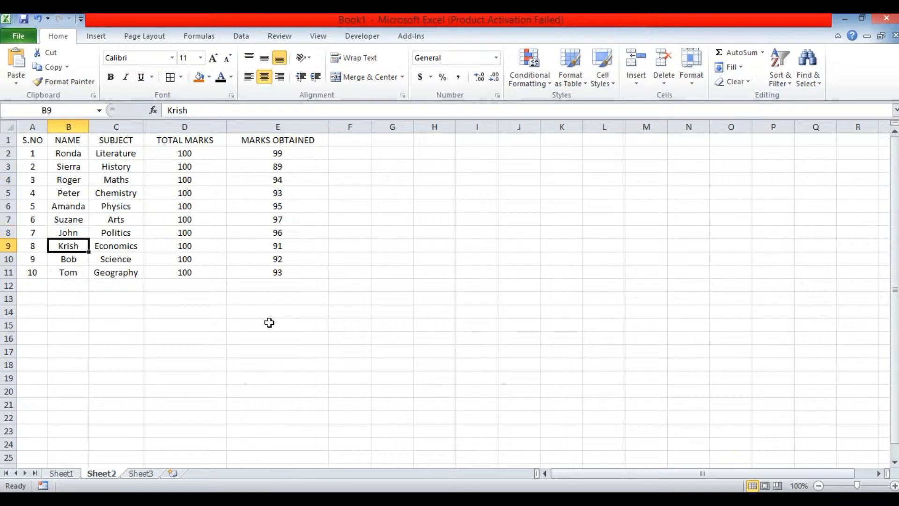
{"action": "key", "text": "Down"}
{"action": "key", "text": "Down"}
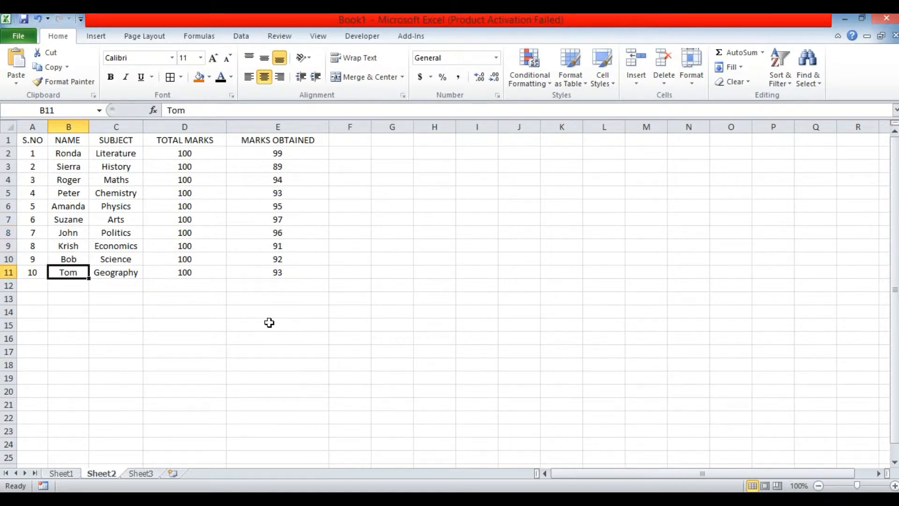
Examine the subject entries in column C from row 11 up to the first rows.
{"action": "key", "text": "Right"}
{"action": "key", "text": "Up"}
{"action": "key", "text": "Up"}
{"action": "key", "text": "Up"}
{"action": "key", "text": "Up"}
{"action": "key", "text": "Up"}
{"action": "key", "text": "Up"}
{"action": "key", "text": "Up"}
{"action": "key", "text": "Up"}
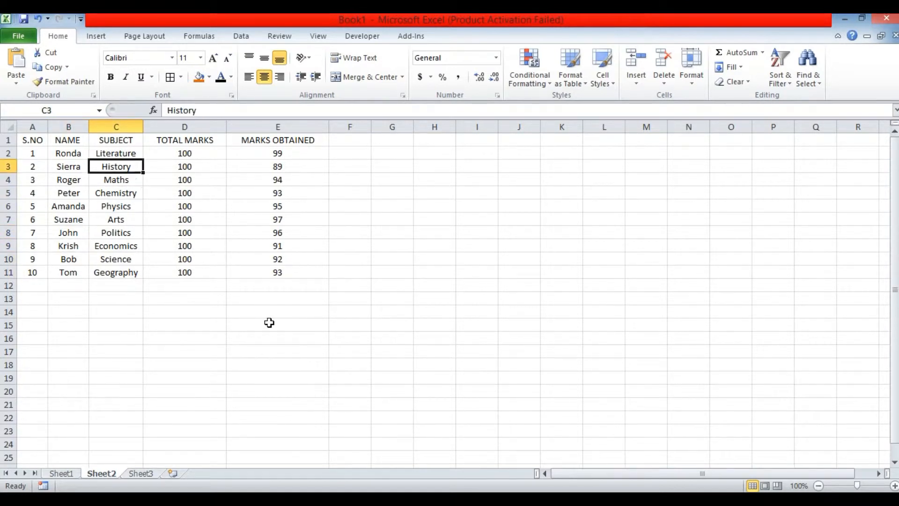
Change the heading in cell C1 to SUBJECTS.
{"action": "key", "text": "Down"}
{"action": "key", "text": "Up"}
{"action": "key", "text": "Up"}
{"action": "key", "text": "Up"}
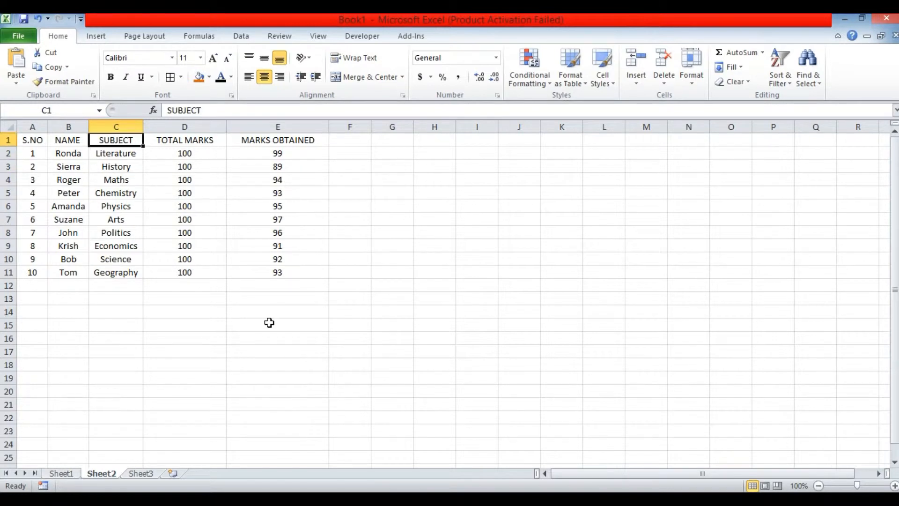
{"action": "key", "text": "F2"}
{"action": "type", "text": "s"}
{"action": "key", "text": "BackSpace"}
{"action": "type", "text": "S"}
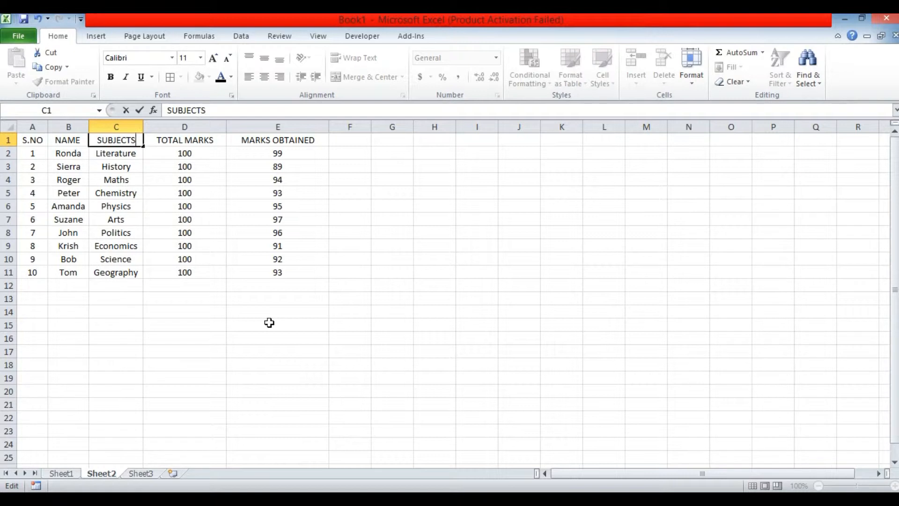
{"action": "key", "text": "Return"}
{"action": "key", "text": "Up"}
Examine the TOTAL MARKS column from the heading in D1 down to row 11.
{"action": "key", "text": "Right"}
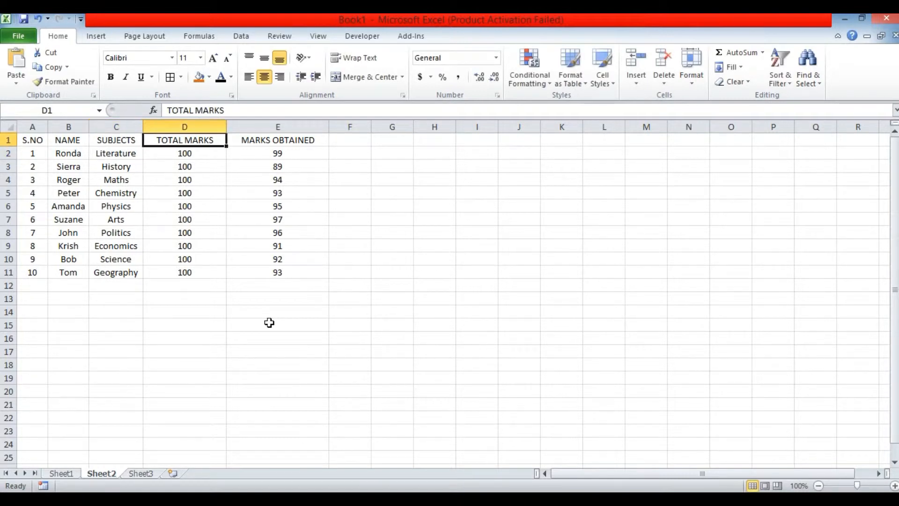
{"action": "key", "text": "Down"}
{"action": "key", "text": "Down"}
{"action": "key", "text": "Down"}
{"action": "key", "text": "Down"}
{"action": "key", "text": "Down"}
{"action": "key", "text": "Down"}
{"action": "key", "text": "Down"}
{"action": "key", "text": "Down"}
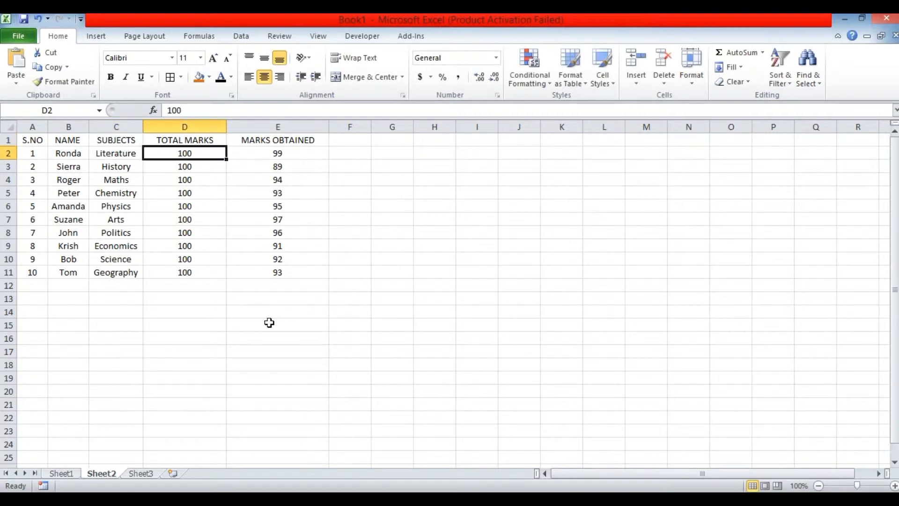
{"action": "key", "text": "Down"}
{"action": "key", "text": "Down"}
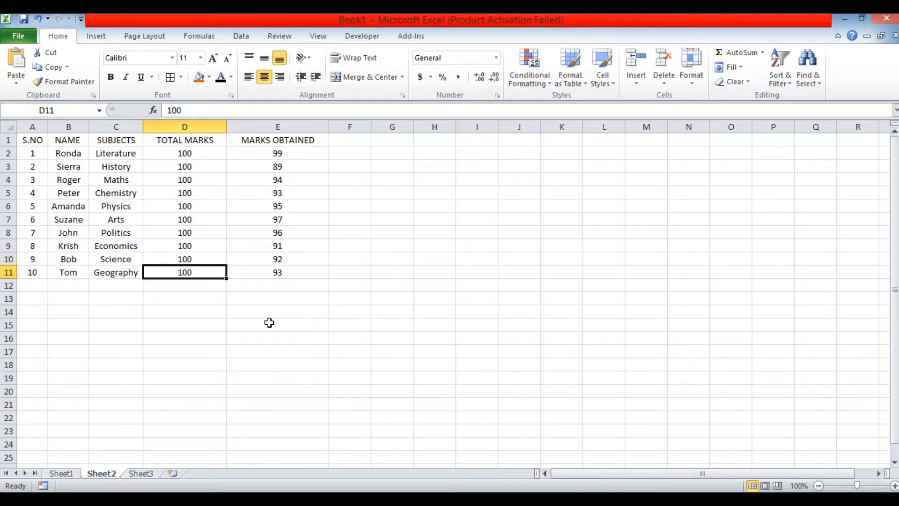
Examine the MARKS OBTAINED column between rows 2 and 11, then return to cell A1.
{"action": "key", "text": "Right"}
{"action": "key", "text": "Up"}
{"action": "key", "text": "Up"}
{"action": "key", "text": "Up"}
{"action": "key", "text": "Up"}
{"action": "key", "text": "Up"}
{"action": "key", "text": "Up"}
{"action": "key", "text": "Up"}
{"action": "key", "text": "Up"}
{"action": "key", "text": "Up"}
{"action": "key", "text": "Down"}
{"action": "key", "text": "Down"}
{"action": "key", "text": "Down"}
{"action": "key", "text": "Down"}
{"action": "key", "text": "Down"}
{"action": "key", "text": "Down"}
{"action": "key", "text": "Down"}
{"action": "key", "text": "Down"}
{"action": "key", "text": "Down"}
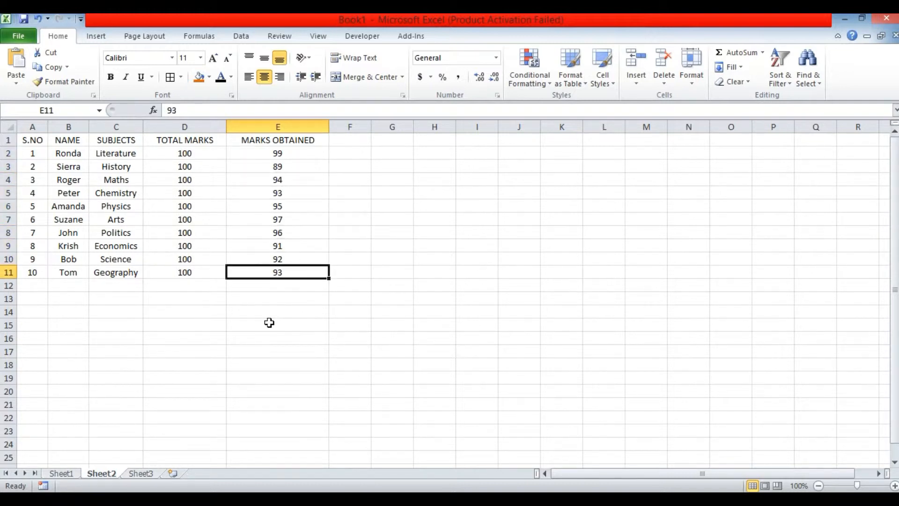
{"action": "key", "text": "Up"}
{"action": "key", "text": "Up"}
{"action": "key", "text": "Up"}
{"action": "key", "text": "Up"}
{"action": "key", "text": "Up"}
{"action": "key", "text": "Up"}
{"action": "key", "text": "Up"}
{"action": "key", "text": "Up"}
{"action": "key", "text": "Up"}
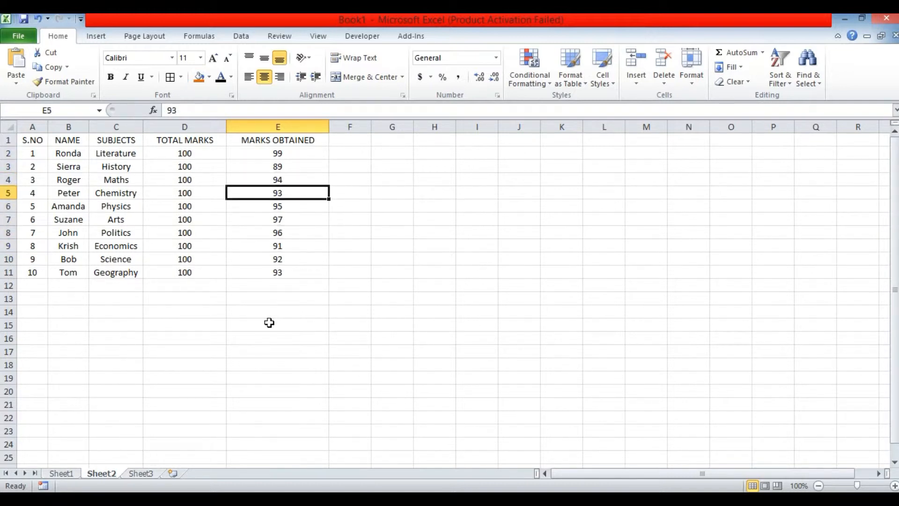
{"action": "key", "text": "Up"}
{"action": "key", "text": "Left"}
{"action": "key", "text": "Left"}
{"action": "key", "text": "Left"}
{"action": "key", "text": "Left"}
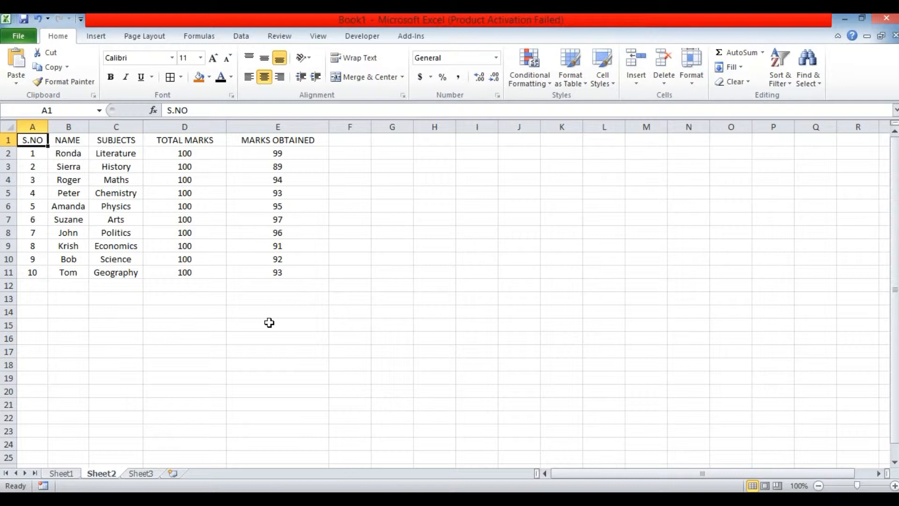
Compare the formatted marks table on Sheet1 with the plain table on Sheet2, ending on cell A1 of Sheet2.
{"action": "key", "text": "ctrl+Page_Down"}
{"action": "key", "text": "ctrl+Page_Up"}
{"action": "key", "text": "ctrl+Page_Up"}
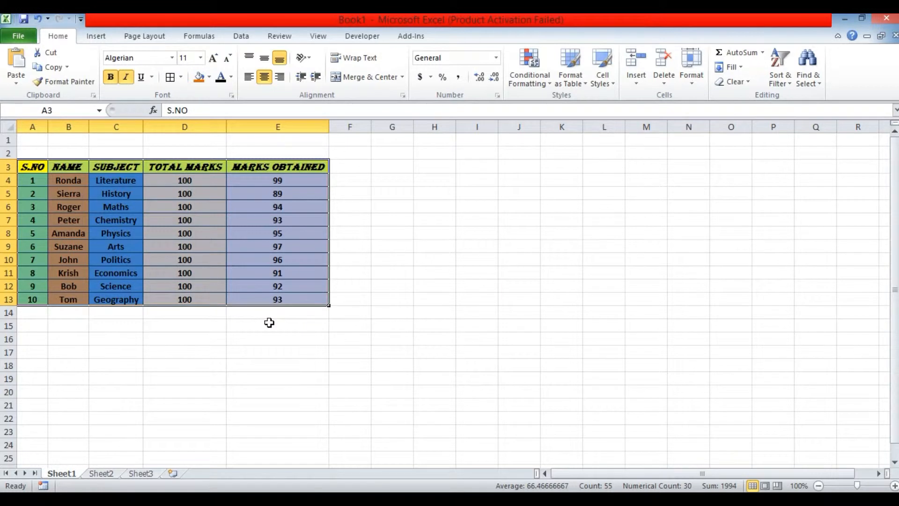
{"action": "left_click", "coordinate": [277, 283]}
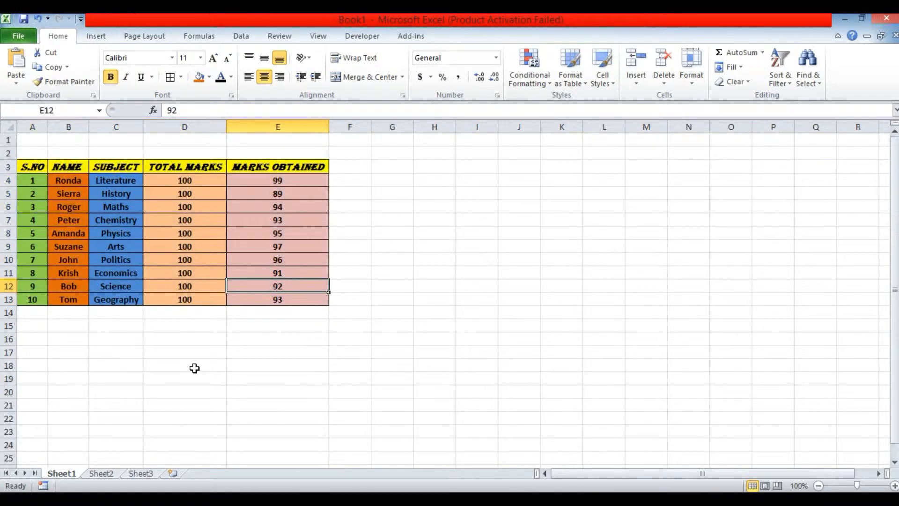
{"action": "key", "text": "ctrl+Page_Down"}
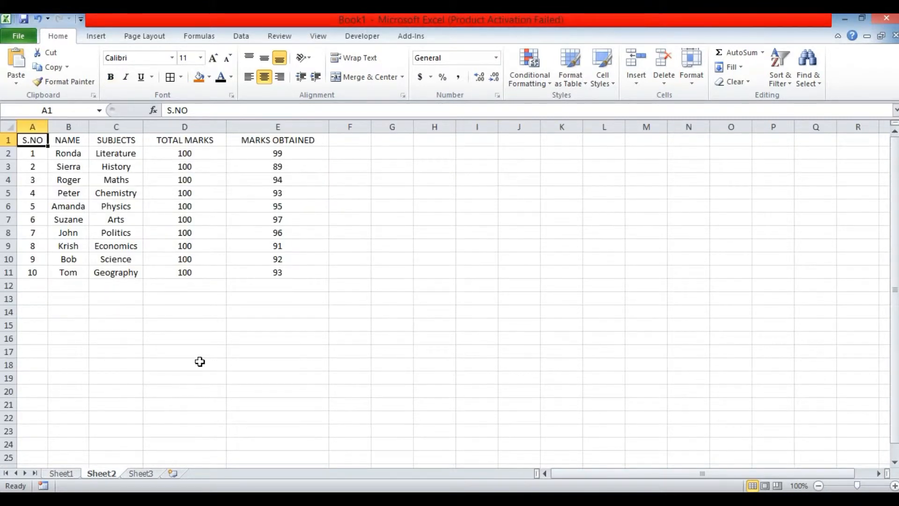
{"action": "key", "text": "Down"}
{"action": "key", "text": "Up"}
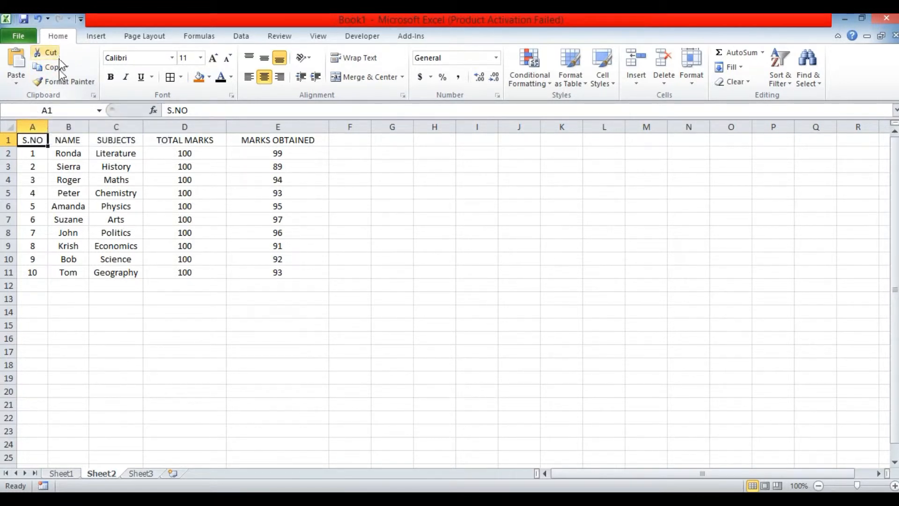
View the available paste options without pasting anything, and return to cell A1.
{"action": "left_click", "coordinate": [17, 83]}
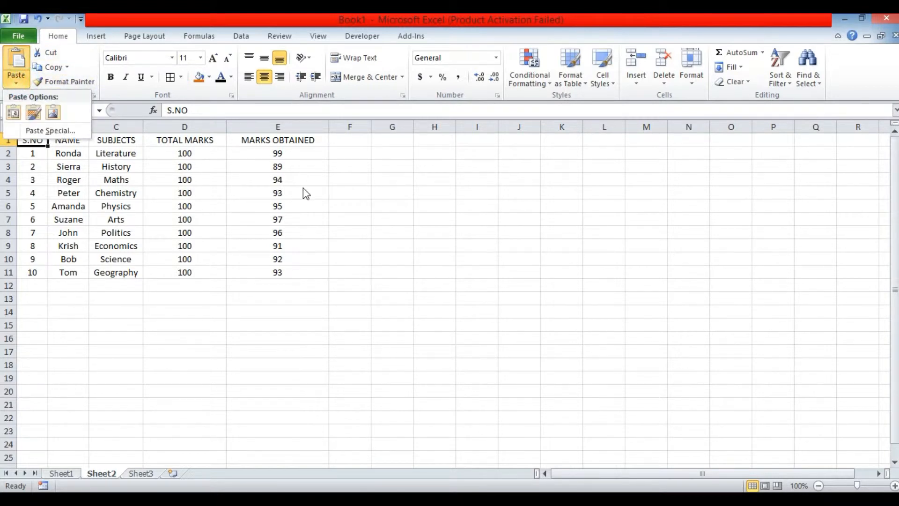
{"action": "left_click", "coordinate": [381, 227]}
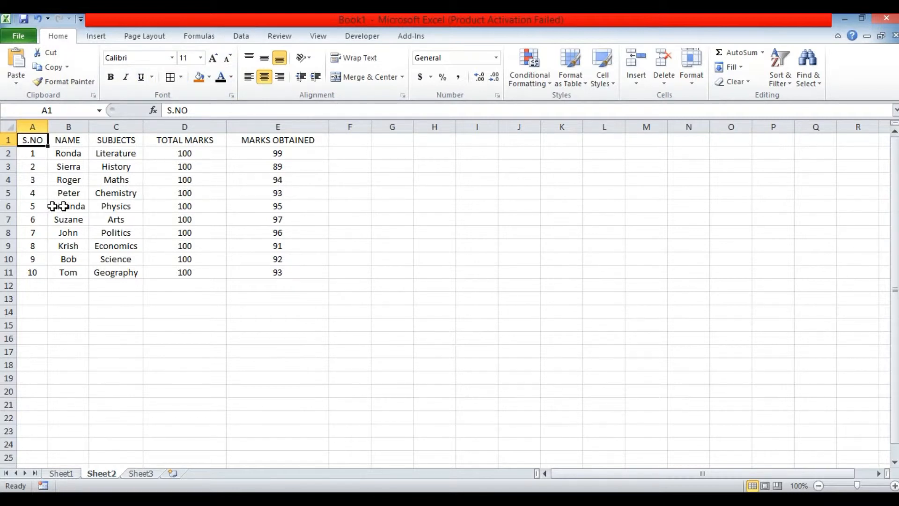
{"action": "left_click", "coordinate": [73, 206]}
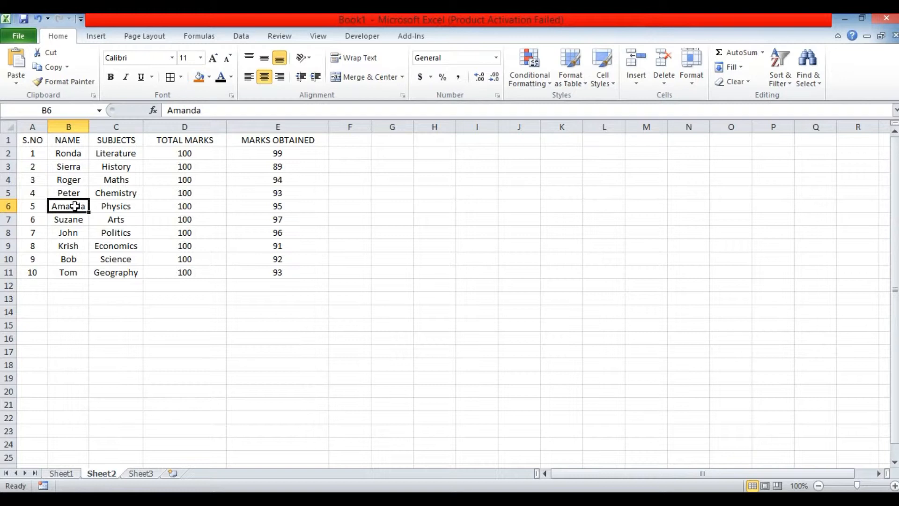
{"action": "left_click", "coordinate": [38, 144]}
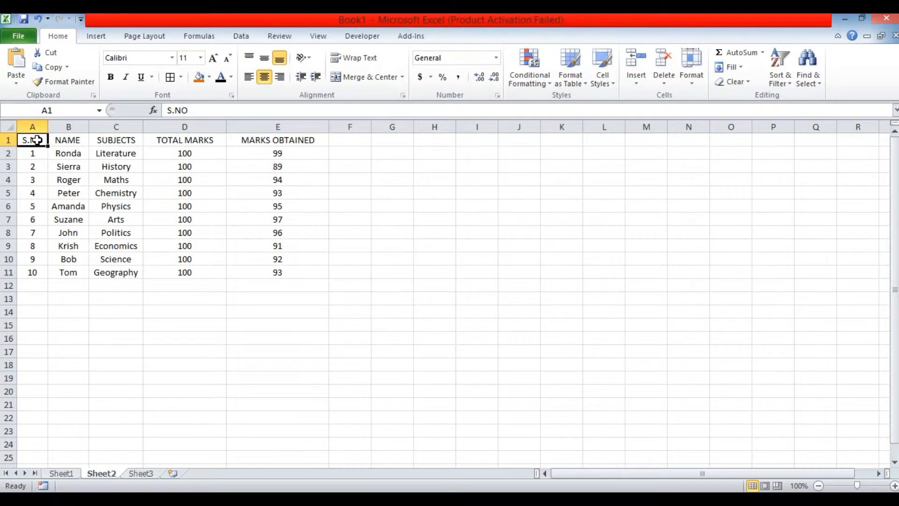
{"action": "left_click", "coordinate": [37, 139]}
{"action": "left_click_drag", "start_coordinate": [41, 139], "coordinate": [271, 141]}
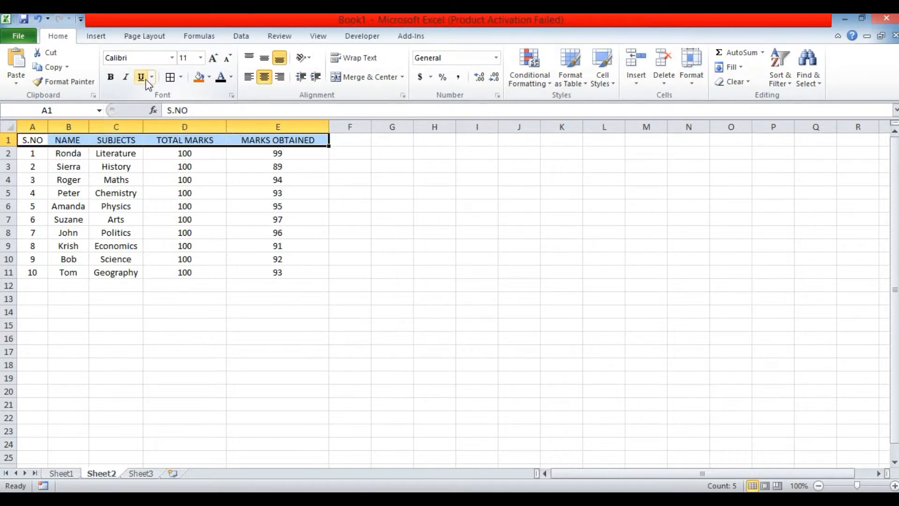
{"action": "left_click", "coordinate": [172, 59]}
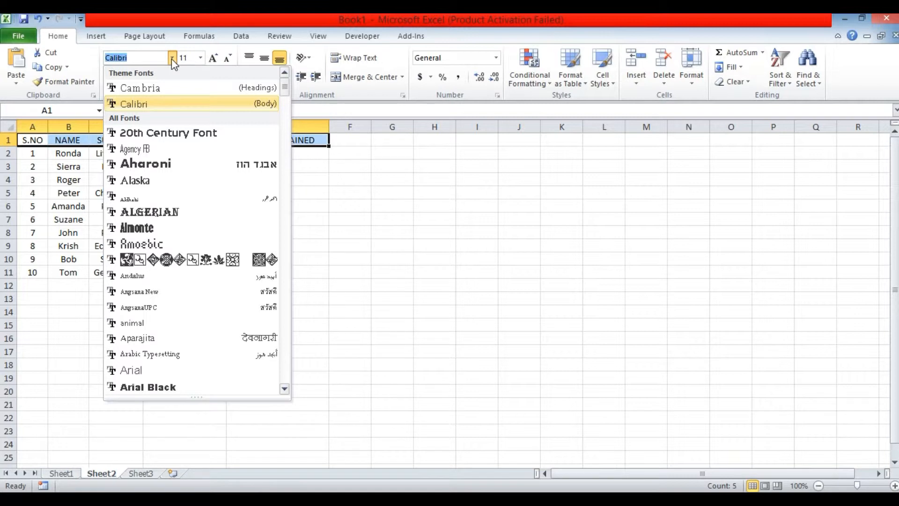
{"action": "key", "text": "Up"}
{"action": "key", "text": "Down"}
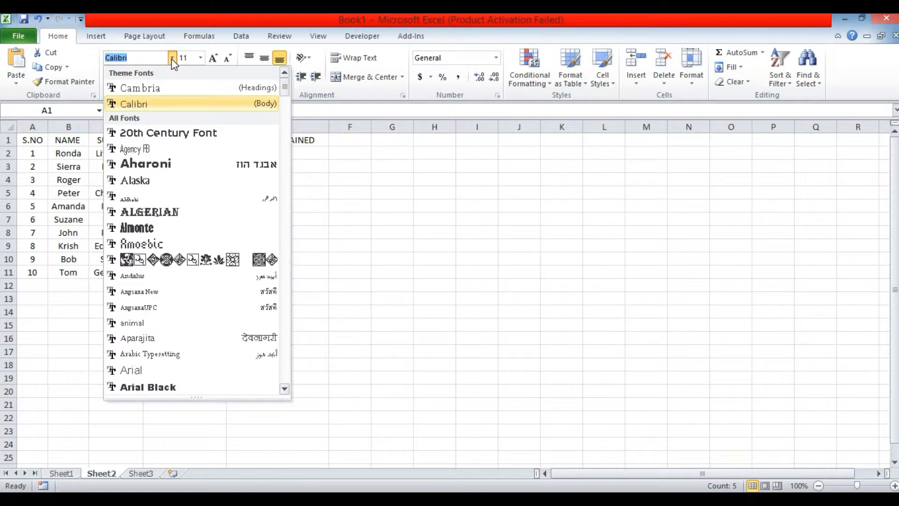
{"action": "type", "text": "+"}
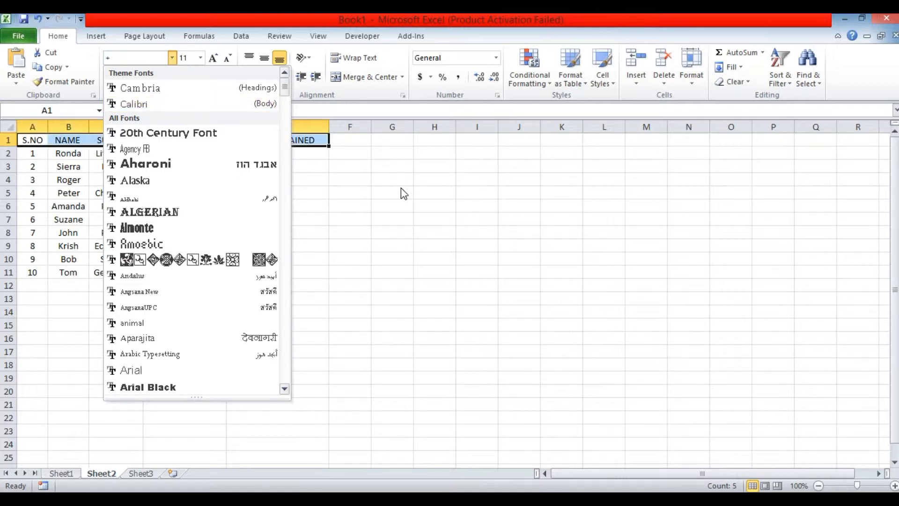
{"action": "left_click", "coordinate": [401, 188]}
{"action": "key", "text": "ctrl+shift+plus"}
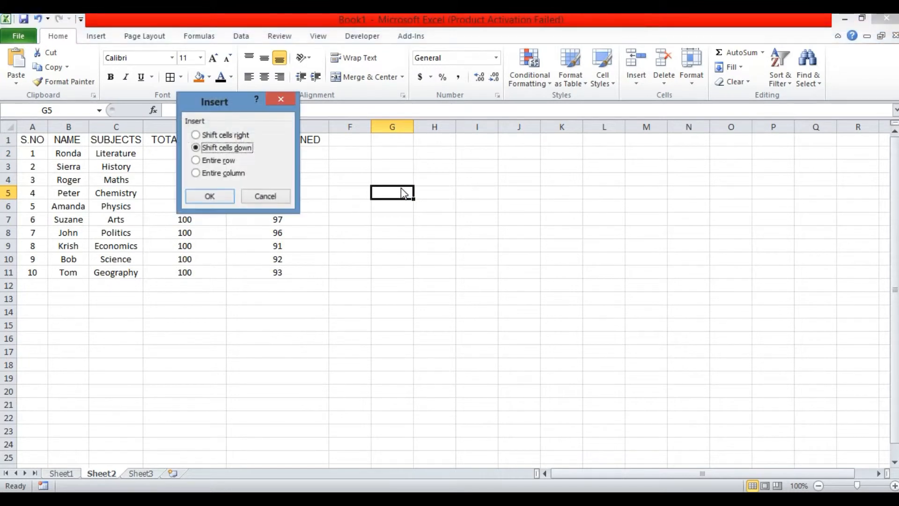
{"action": "left_click", "coordinate": [283, 98]}
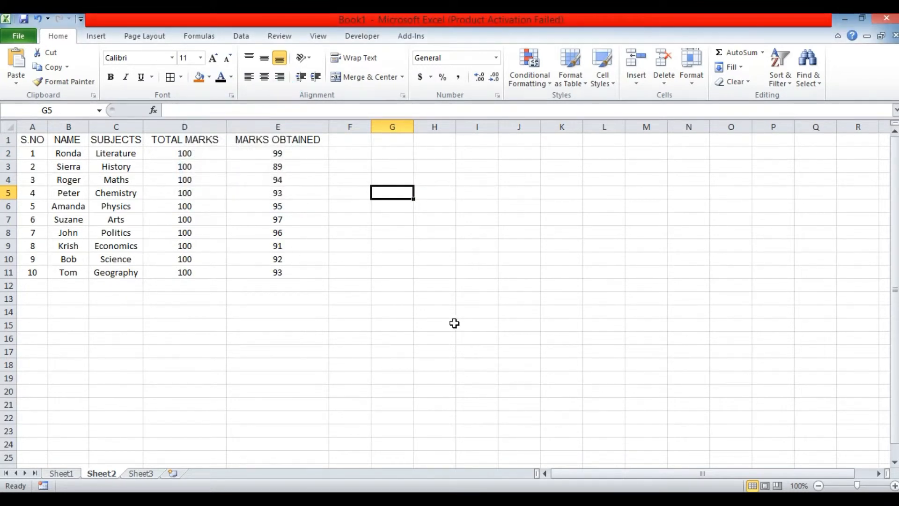
Look through the first entries of the font list for the empty cell G5, then return to the marks table.
{"action": "left_click", "coordinate": [893, 487]}
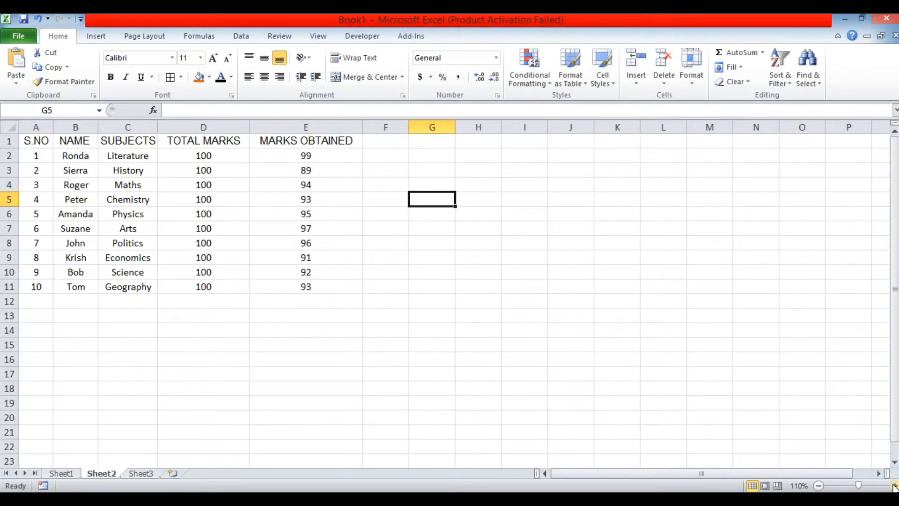
{"action": "left_click", "coordinate": [893, 486]}
{"action": "left_click", "coordinate": [893, 486]}
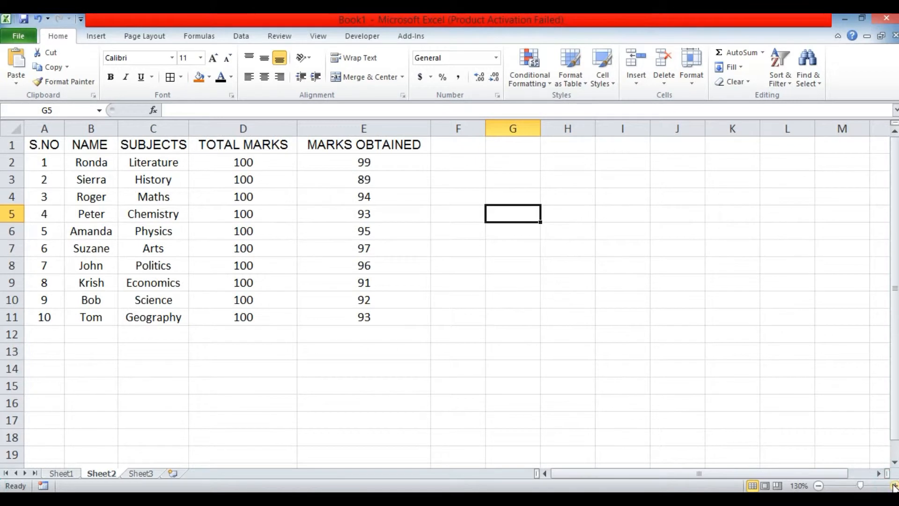
{"action": "left_click", "coordinate": [893, 486]}
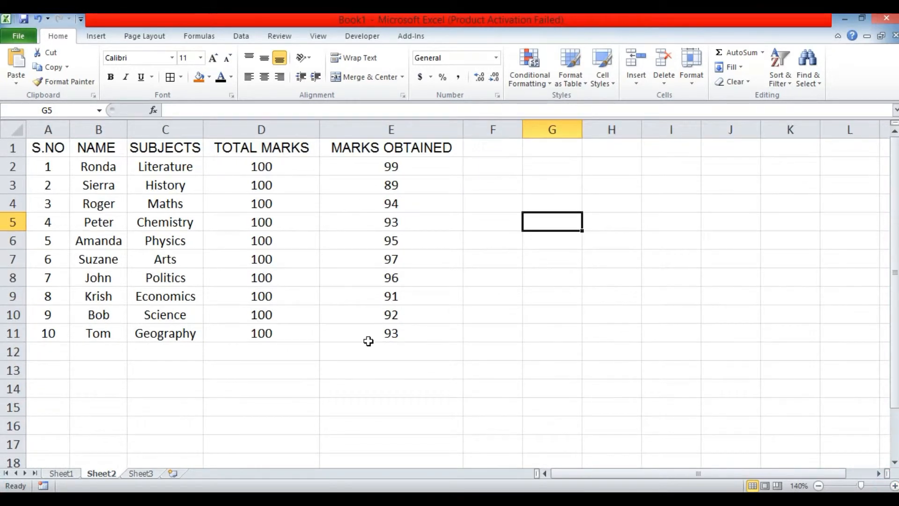
{"action": "left_click", "coordinate": [173, 59]}
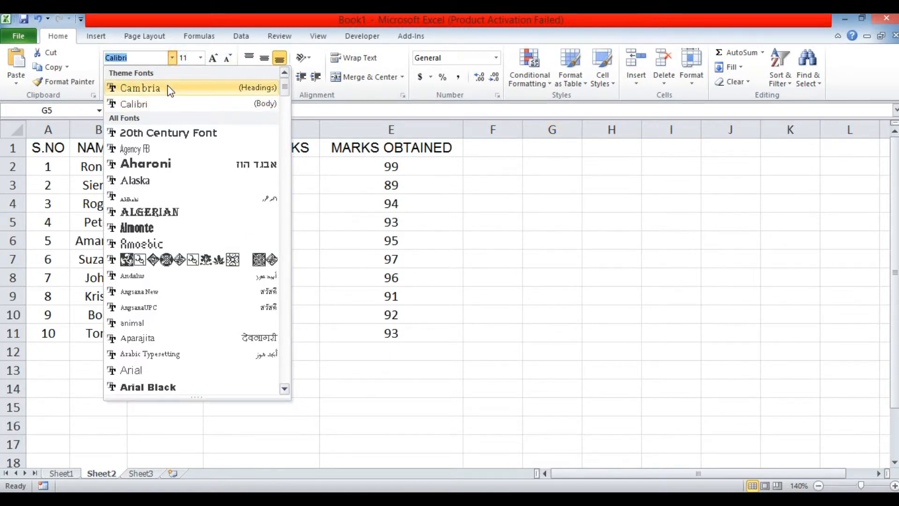
{"action": "key", "text": "Down"}
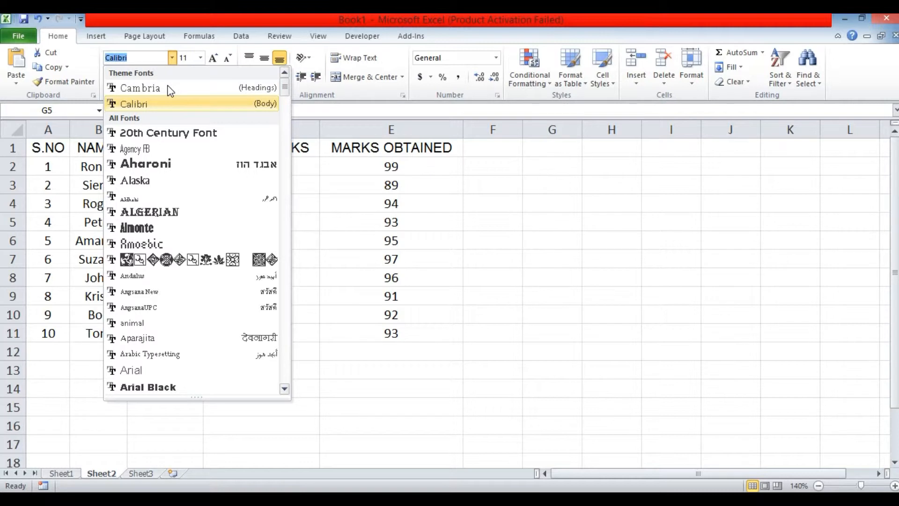
{"action": "key", "text": "Down"}
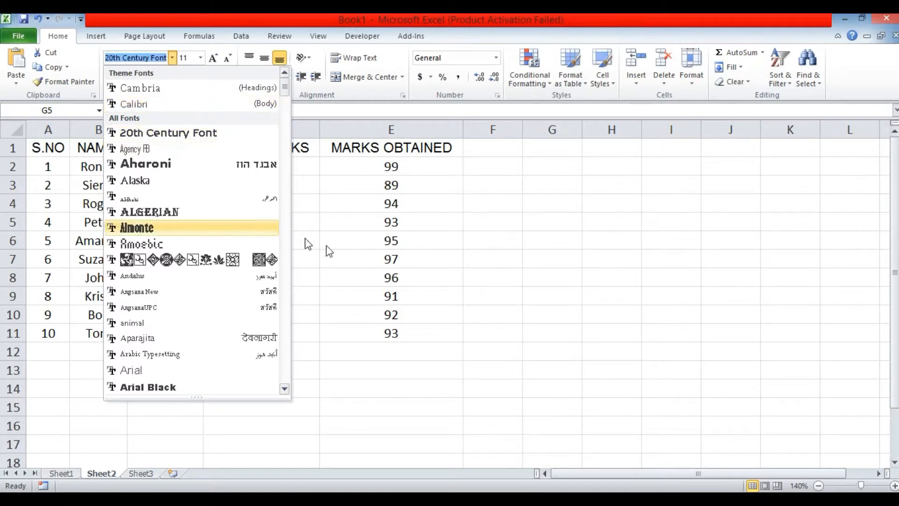
{"action": "left_click", "coordinate": [423, 235]}
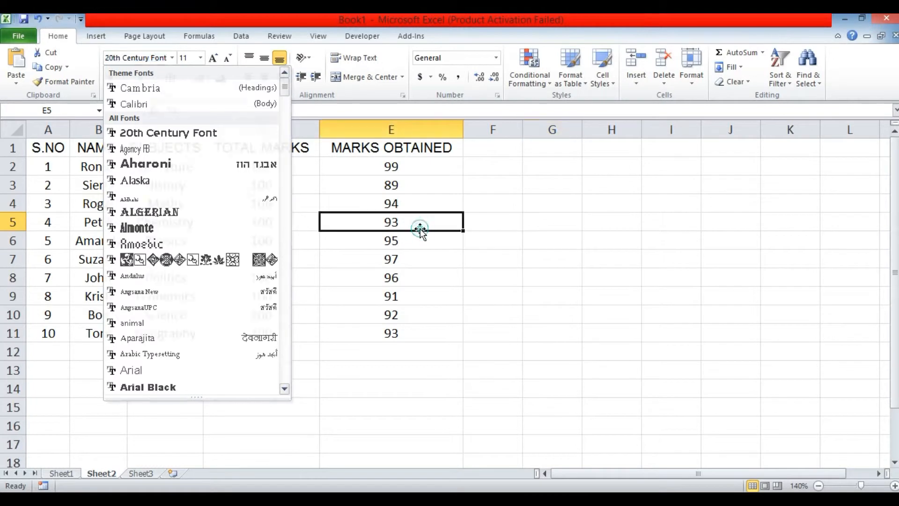
Preview the fonts on the header cells A1:E1, going through the list from Calibri to Arial Black.
{"action": "left_click", "coordinate": [56, 149]}
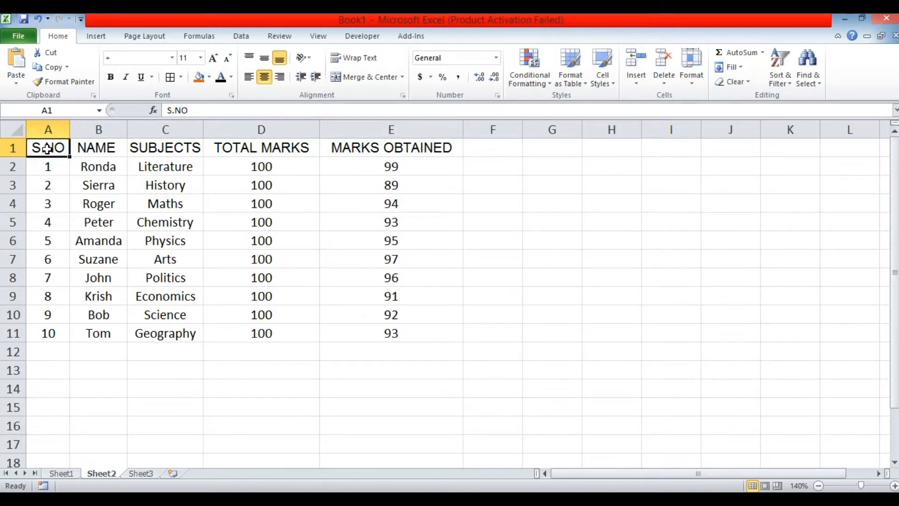
{"action": "left_click_drag", "start_coordinate": [47, 149], "coordinate": [385, 143]}
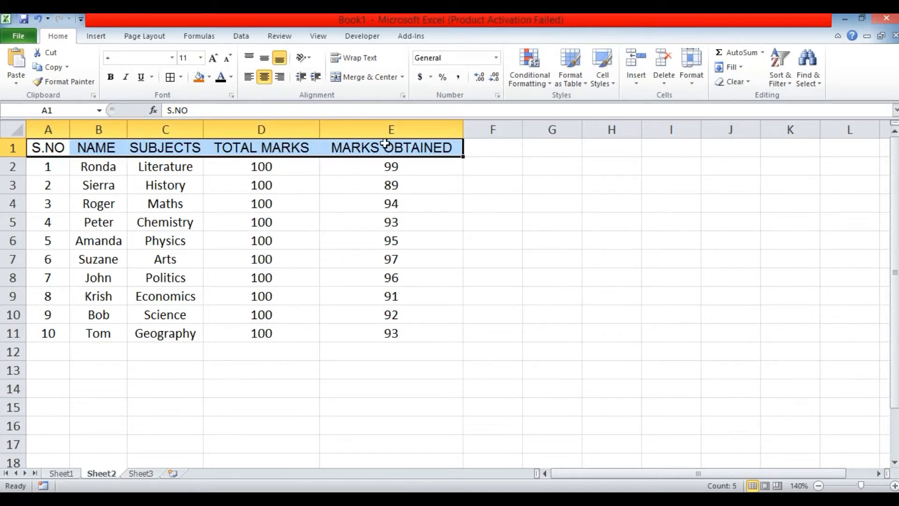
{"action": "left_click", "coordinate": [171, 57]}
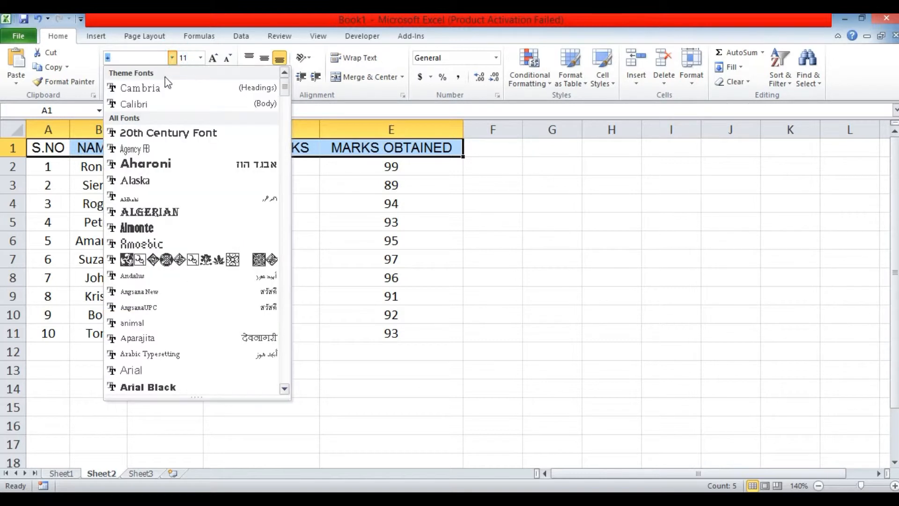
{"action": "key", "text": "Down"}
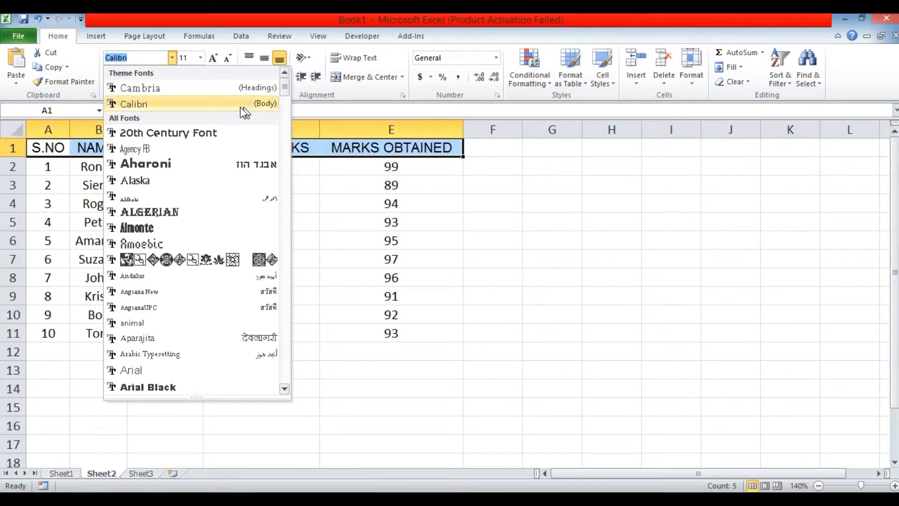
{"action": "key", "text": "Down"}
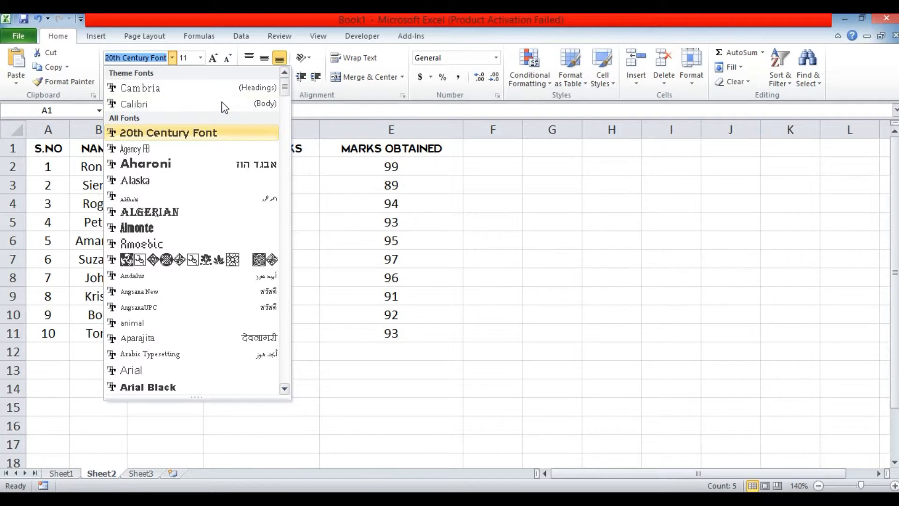
{"action": "key", "text": "Down"}
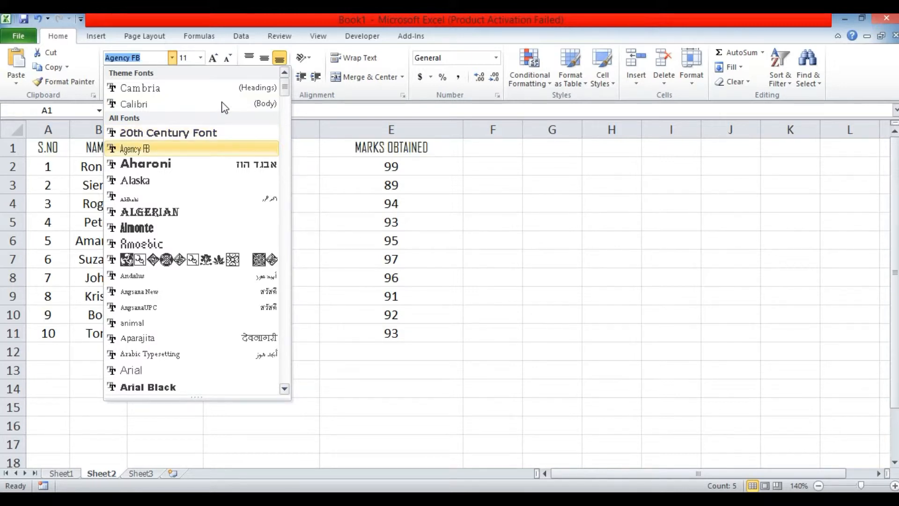
{"action": "key", "text": "Down"}
{"action": "key", "text": "Down"}
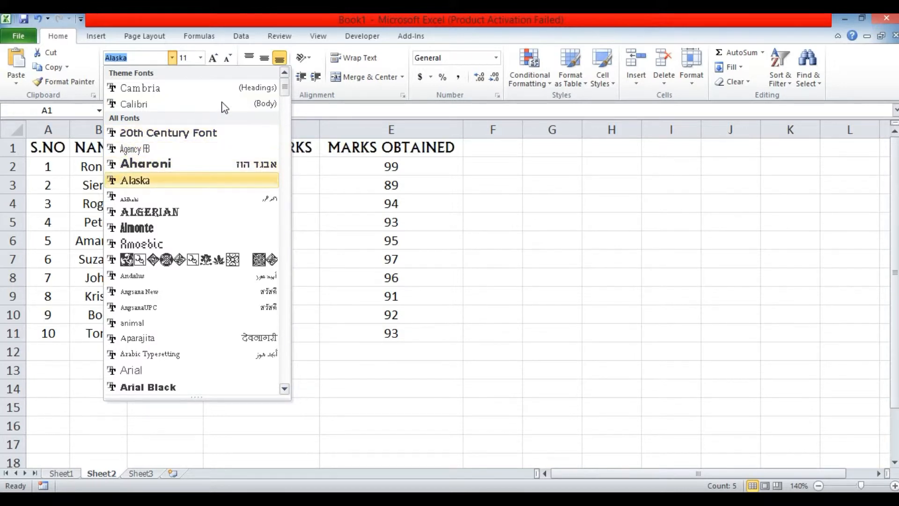
{"action": "key", "text": "Down"}
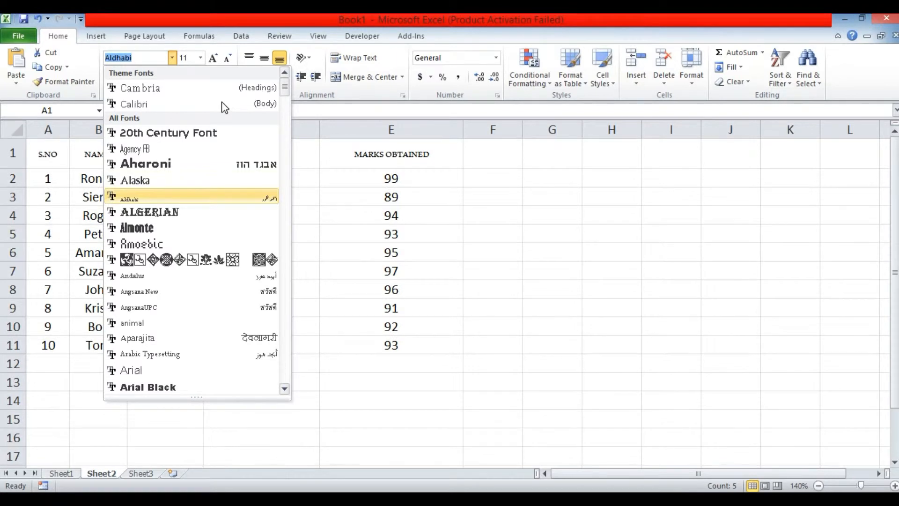
{"action": "key", "text": "Down"}
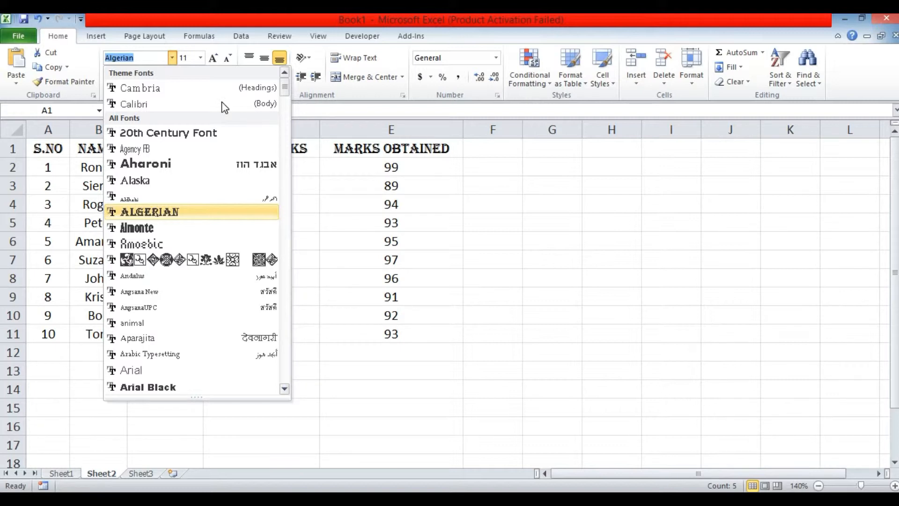
{"action": "key", "text": "Down"}
{"action": "key", "text": "Down"}
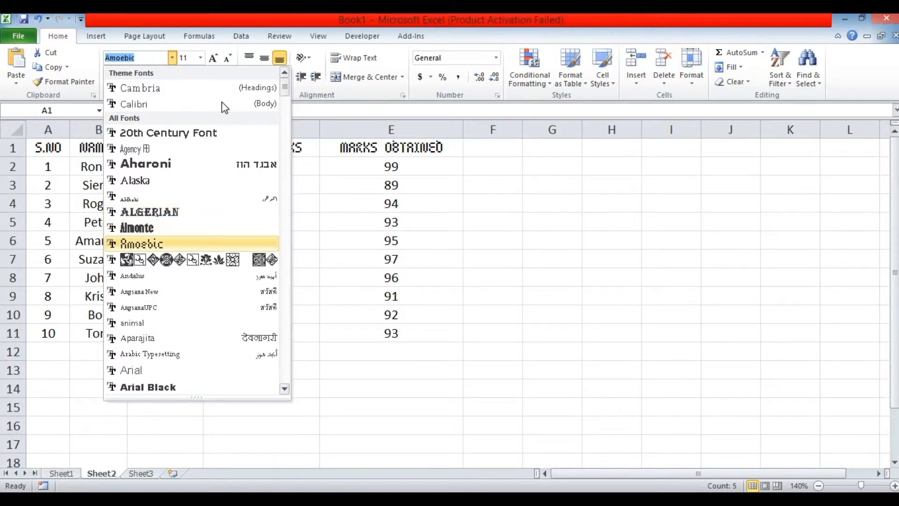
{"action": "key", "text": "Down"}
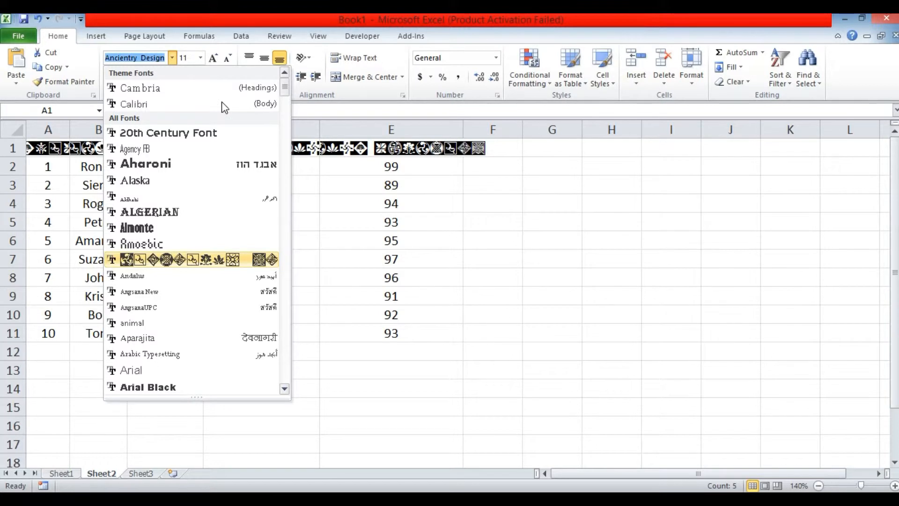
{"action": "key", "text": "Up"}
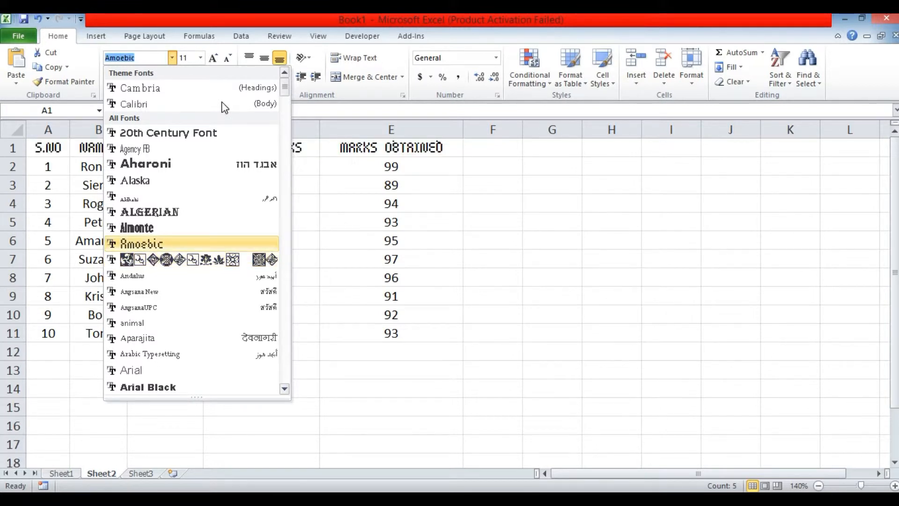
{"action": "key", "text": "Down"}
{"action": "key", "text": "Down"}
{"action": "key", "text": "Down"}
{"action": "key", "text": "Down"}
{"action": "key", "text": "Down"}
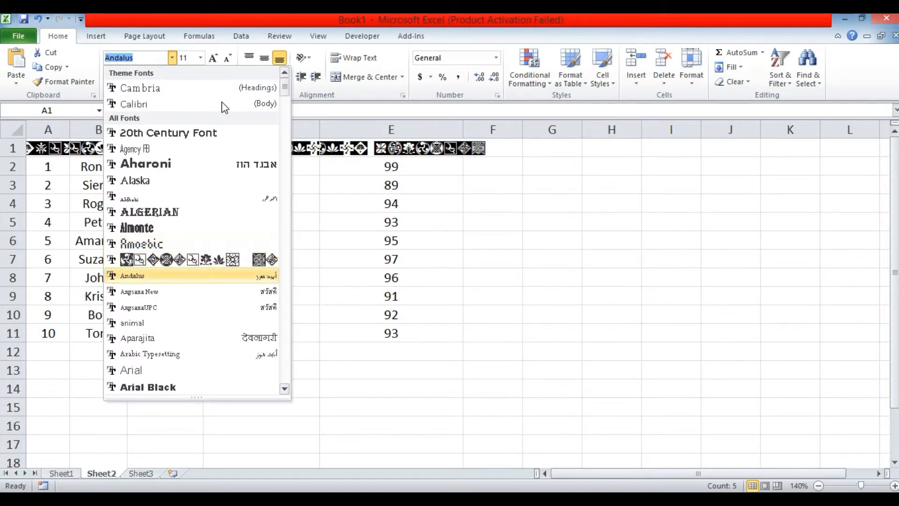
{"action": "key", "text": "Down"}
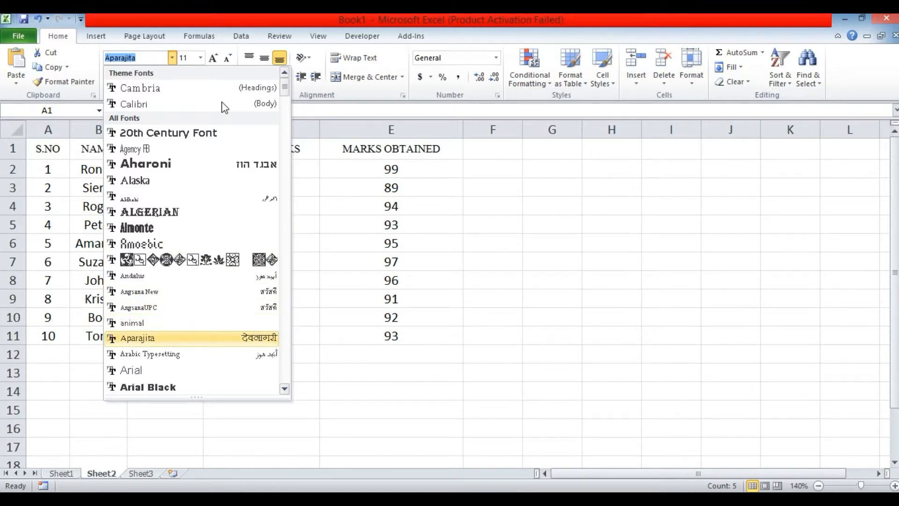
{"action": "key", "text": "Down"}
{"action": "key", "text": "Down"}
{"action": "key", "text": "Down"}
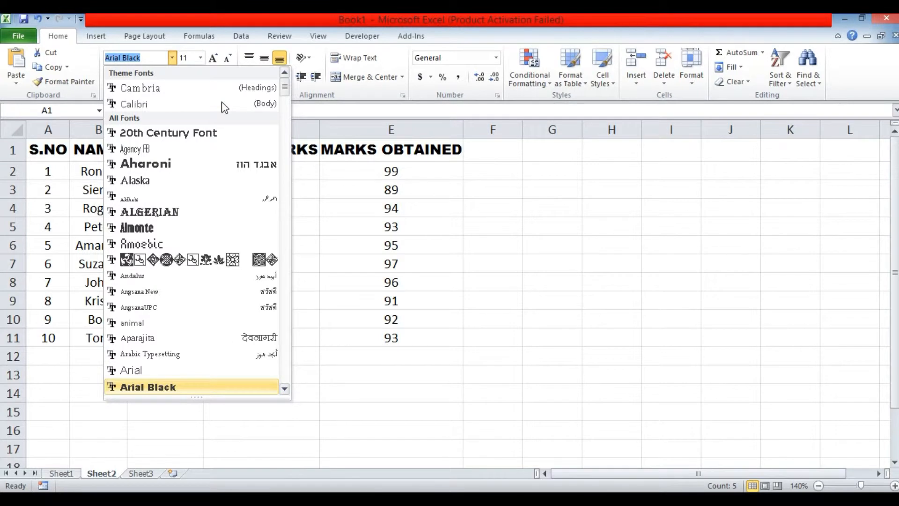
Set the font of the header cells A1:E1 to Algerian.
{"action": "key", "text": "Up"}
{"action": "key", "text": "Up"}
{"action": "key", "text": "Up"}
{"action": "key", "text": "Up"}
{"action": "key", "text": "Up"}
{"action": "key", "text": "Up"}
{"action": "key", "text": "Up"}
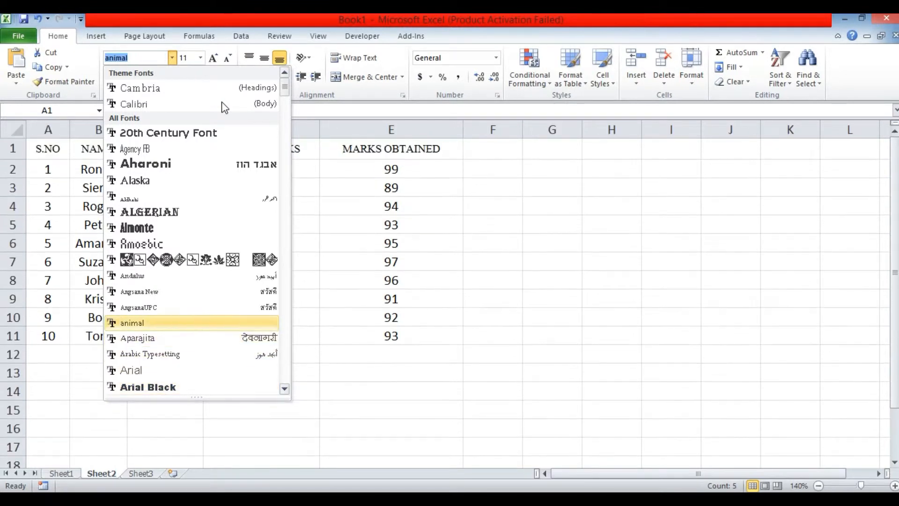
{"action": "key", "text": "Up"}
{"action": "key", "text": "Up"}
{"action": "key", "text": "Up"}
{"action": "key", "text": "Up"}
{"action": "key", "text": "Up"}
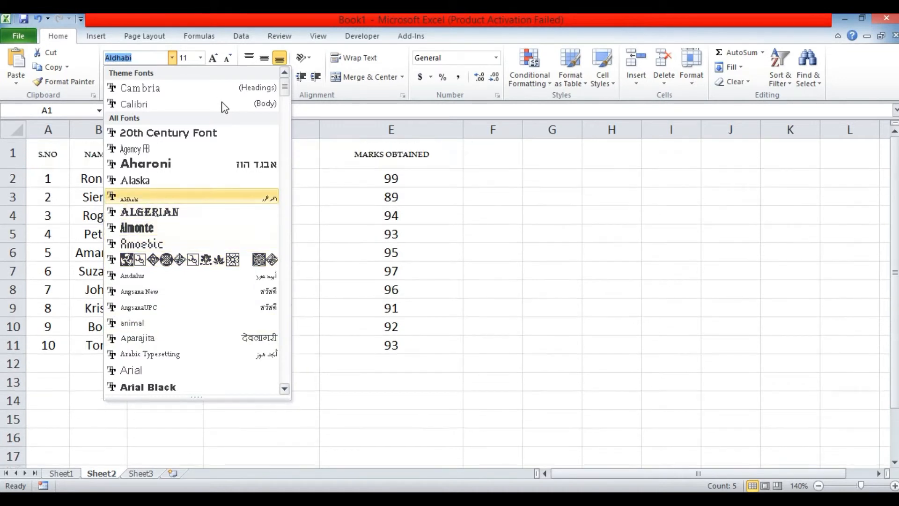
{"action": "key", "text": "Down"}
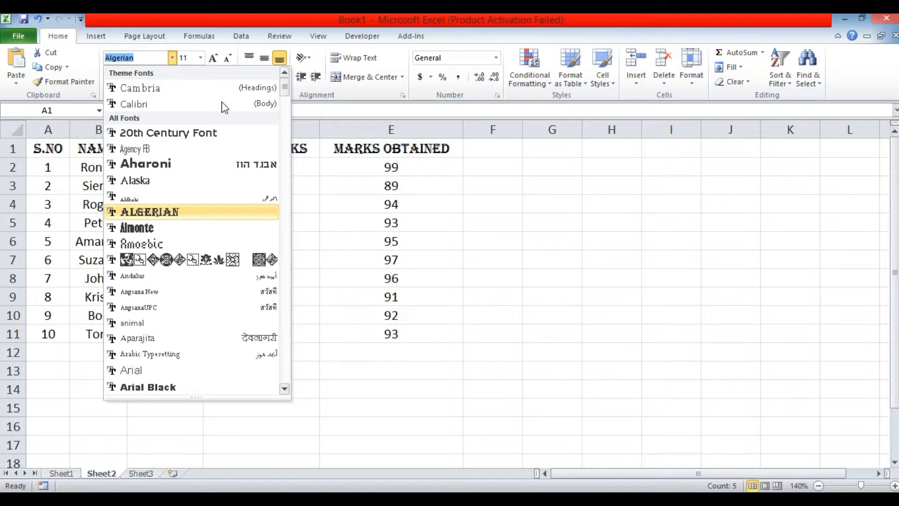
{"action": "key", "text": "Return"}
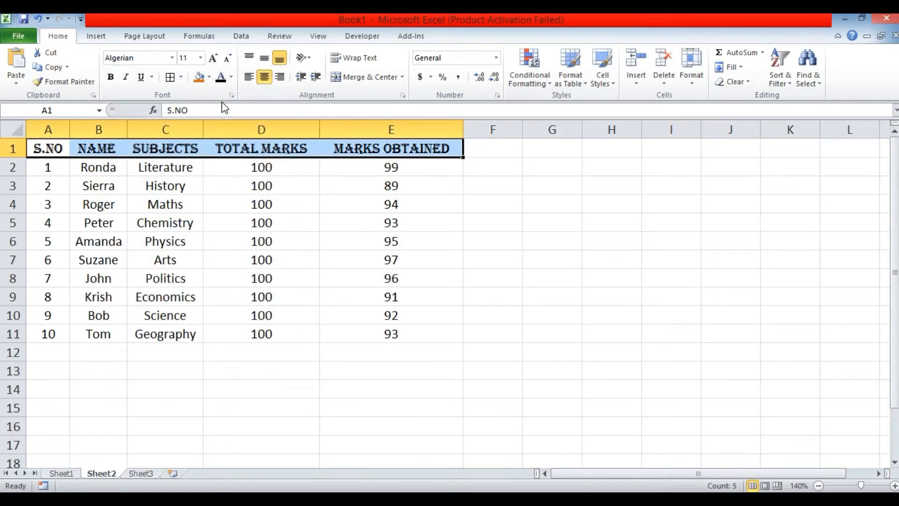
Undo the header row's font change and redo it to compare the two looks.
{"action": "left_click", "coordinate": [305, 210]}
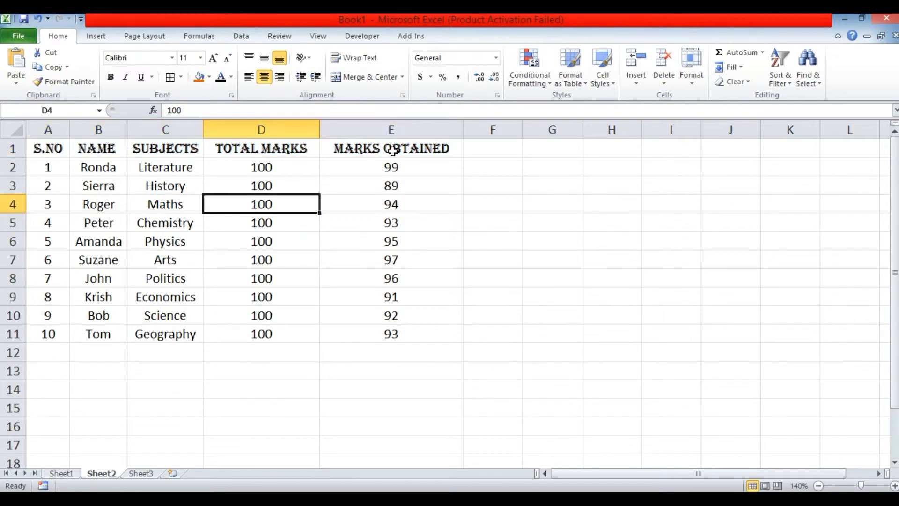
{"action": "key", "text": "ctrl+z"}
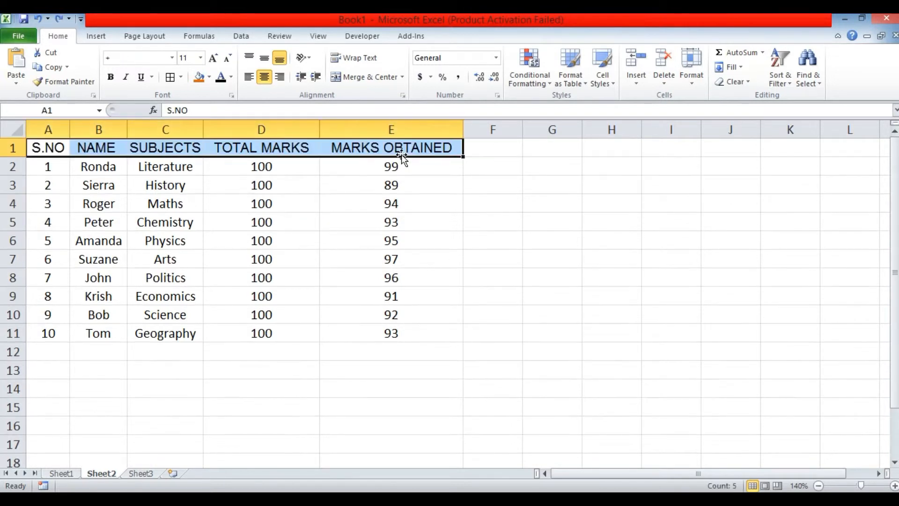
{"action": "key", "text": "ctrl+y"}
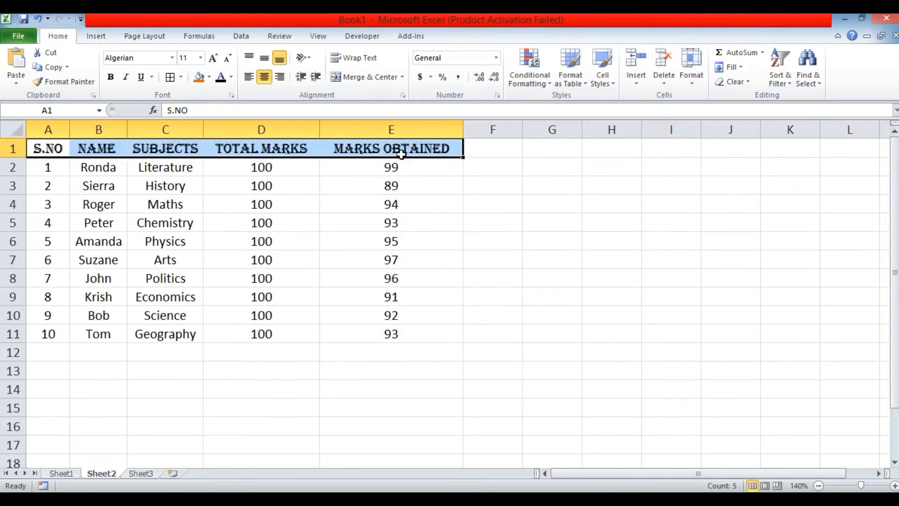
Undo the Algerian font on the header cells A1:E1 once more and reapply it.
{"action": "left_click", "coordinate": [440, 200]}
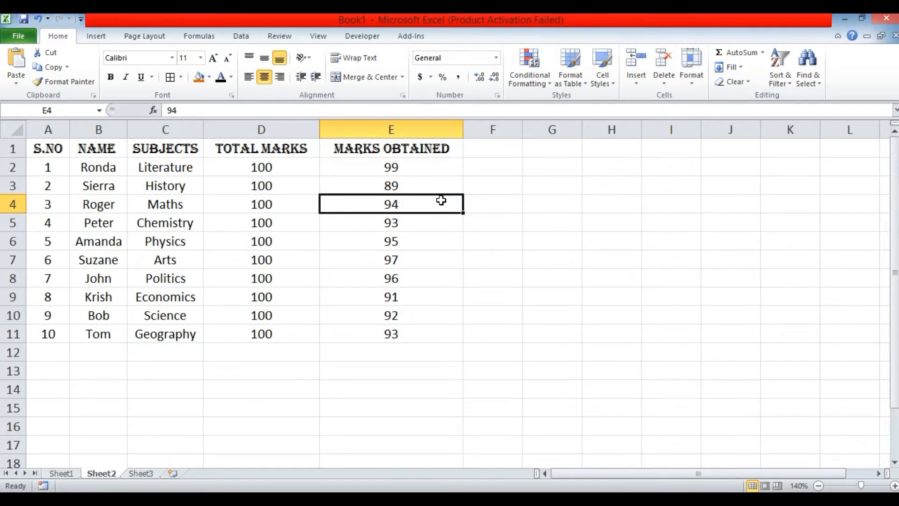
{"action": "key", "text": "ctrl+z"}
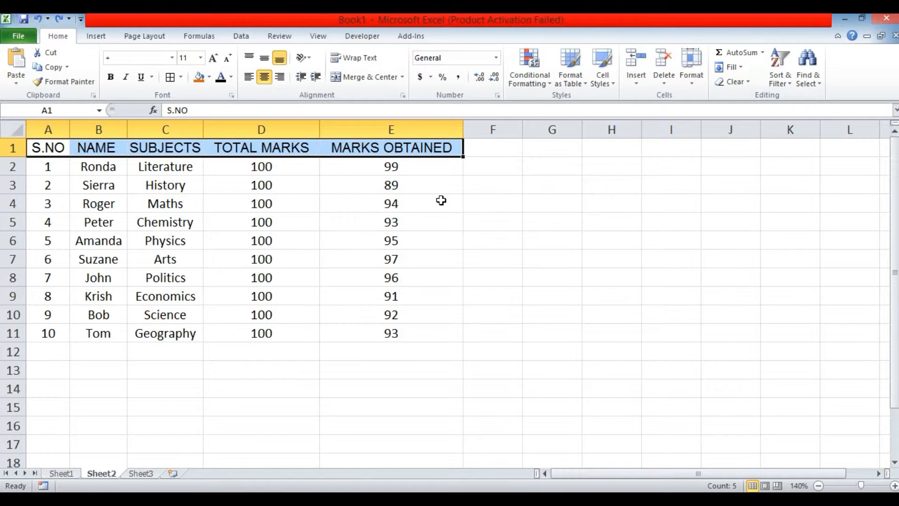
{"action": "key", "text": "ctrl+y"}
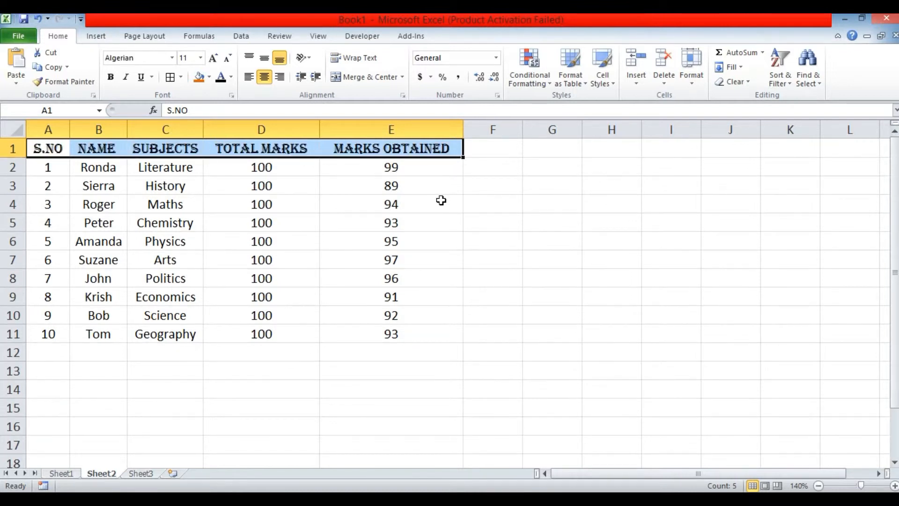
{"action": "left_click", "coordinate": [124, 201]}
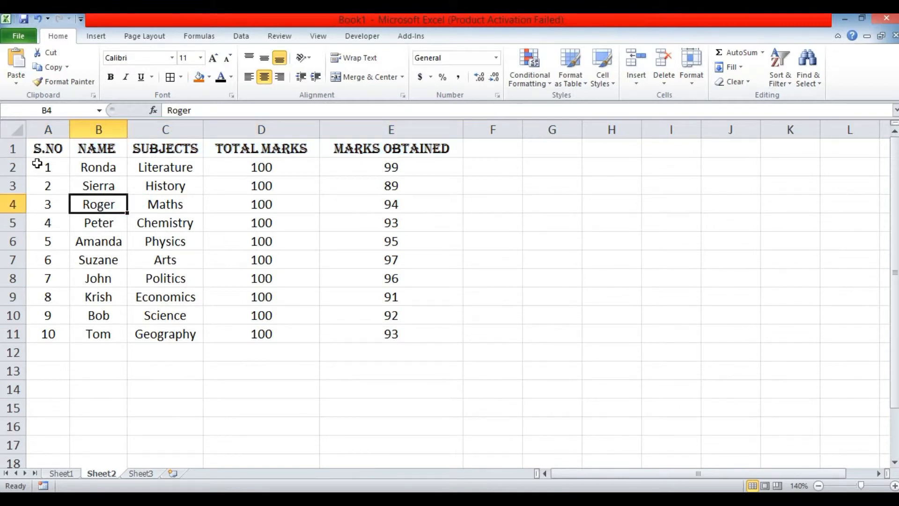
Set the font size of the serial numbers in A2:A11 to 14.
{"action": "left_click_drag", "start_coordinate": [49, 166], "coordinate": [45, 327]}
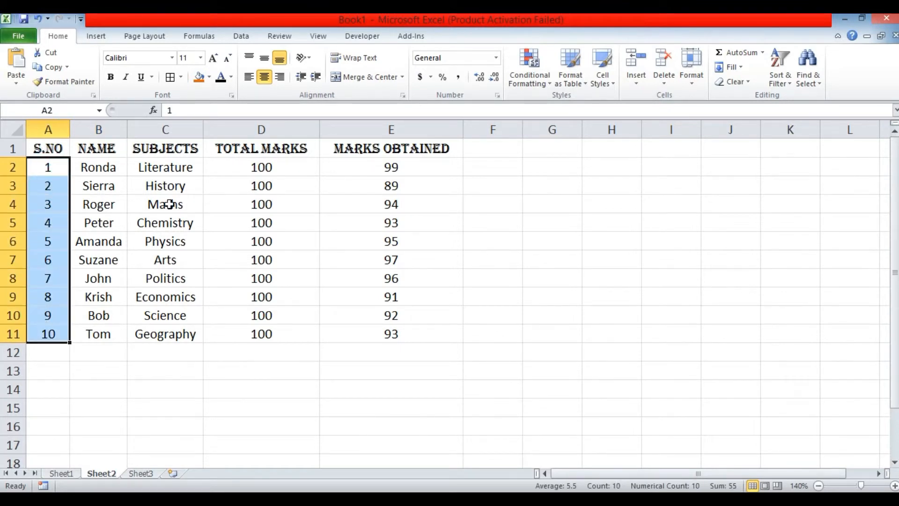
{"action": "left_click", "coordinate": [202, 60]}
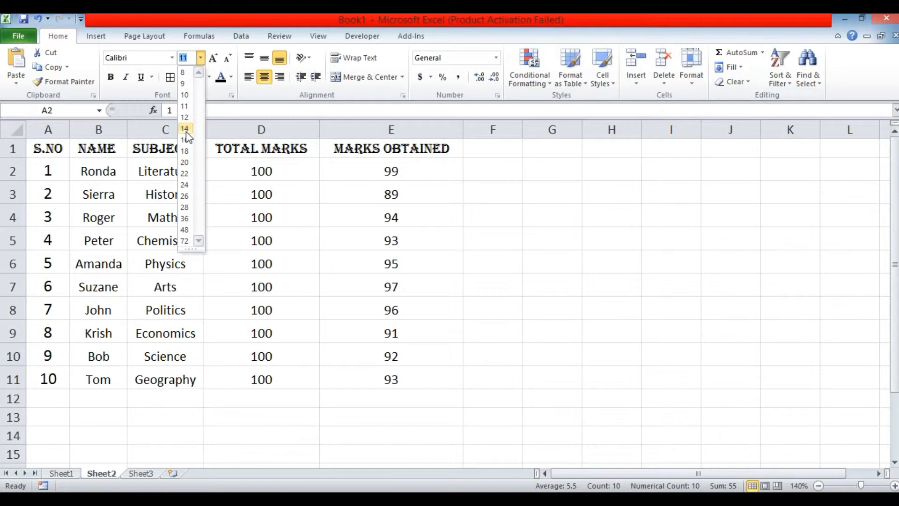
{"action": "left_click", "coordinate": [186, 134]}
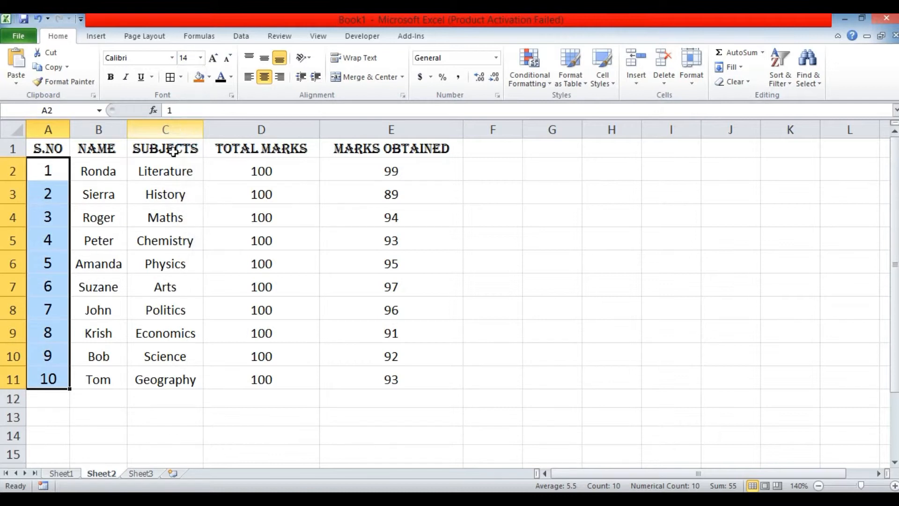
{"action": "left_click", "coordinate": [153, 215]}
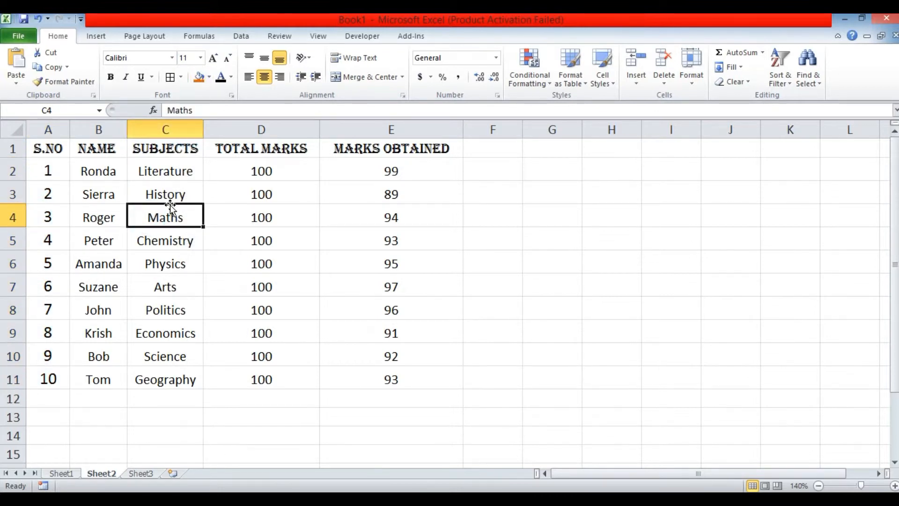
Set the font size of the remaining data cells B2:E11 to 14.
{"action": "left_click", "coordinate": [106, 173]}
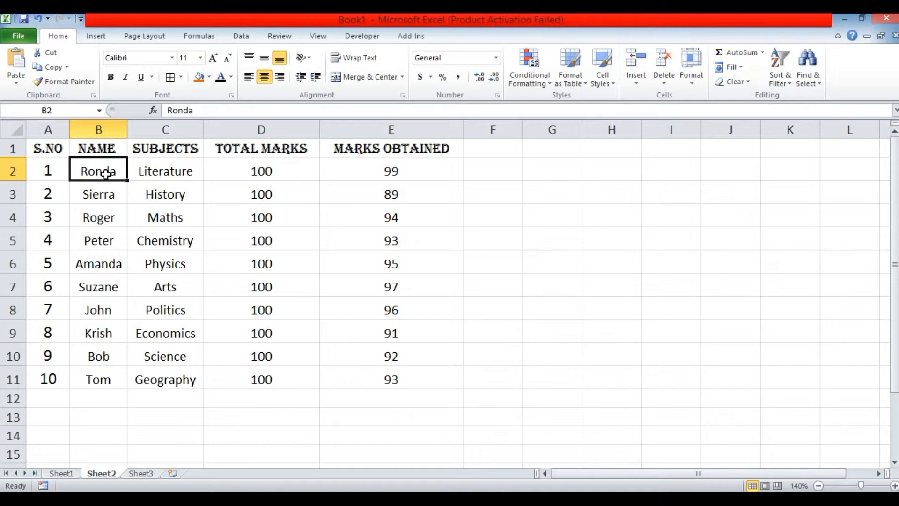
{"action": "key", "text": "shift+Right"}
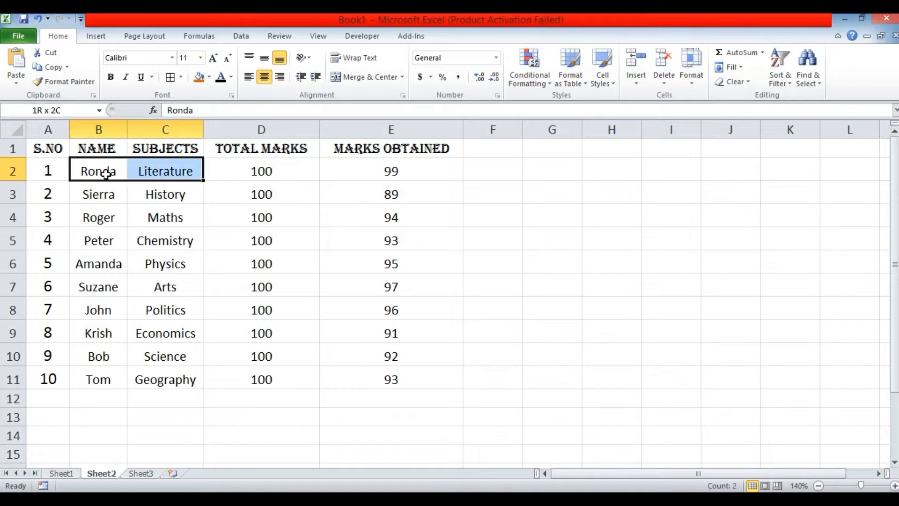
{"action": "key", "text": "shift+Right"}
{"action": "key", "text": "shift+Right"}
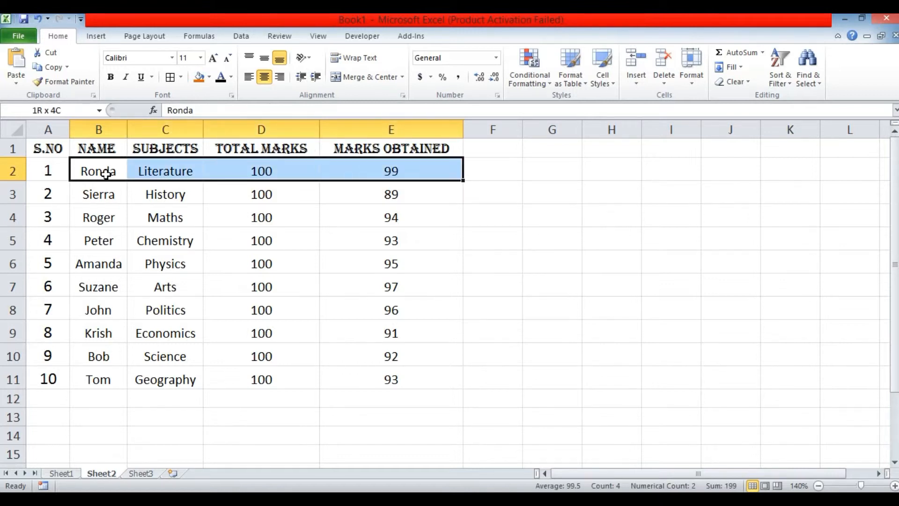
{"action": "key", "text": "shift+Down"}
{"action": "key", "text": "shift+Down"}
{"action": "key", "text": "shift+Down"}
{"action": "key", "text": "shift+Down"}
{"action": "key", "text": "shift+Down"}
{"action": "key", "text": "shift+Down"}
{"action": "key", "text": "shift+Down"}
{"action": "key", "text": "shift+Down"}
{"action": "key", "text": "shift+Down"}
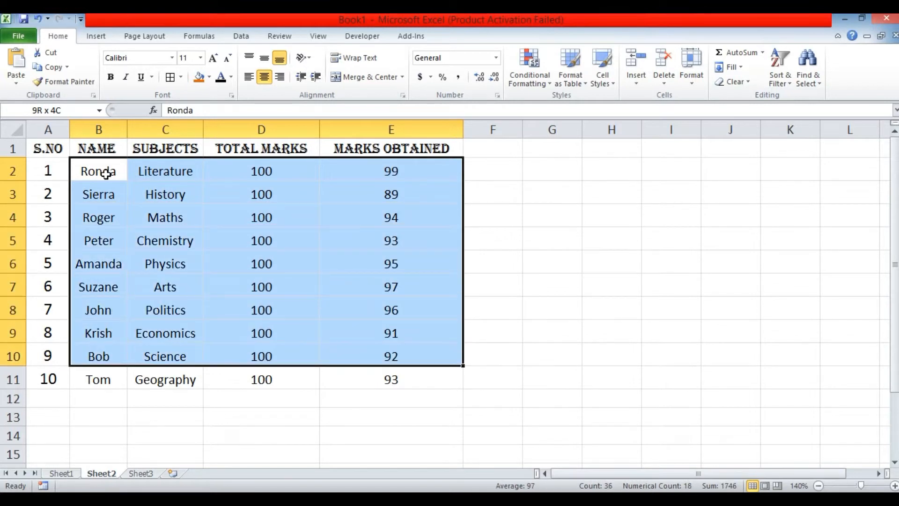
{"action": "left_click", "coordinate": [201, 58]}
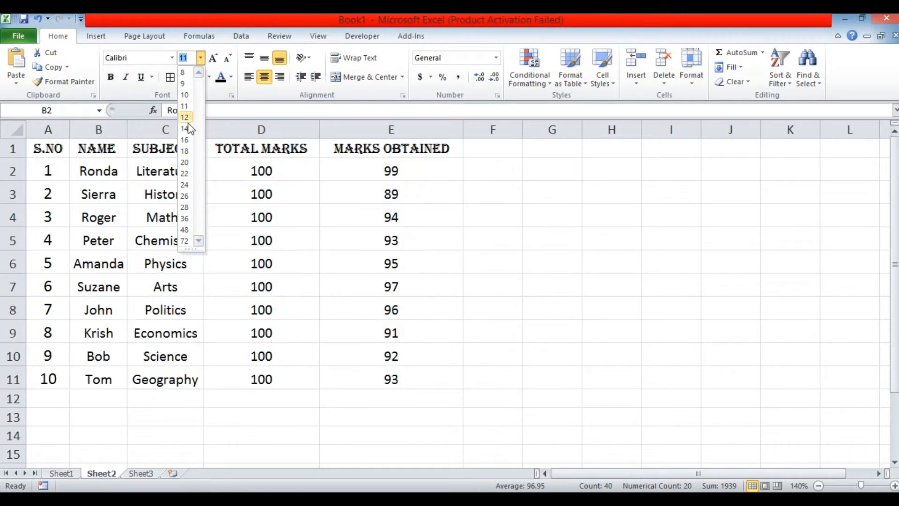
{"action": "left_click", "coordinate": [185, 128]}
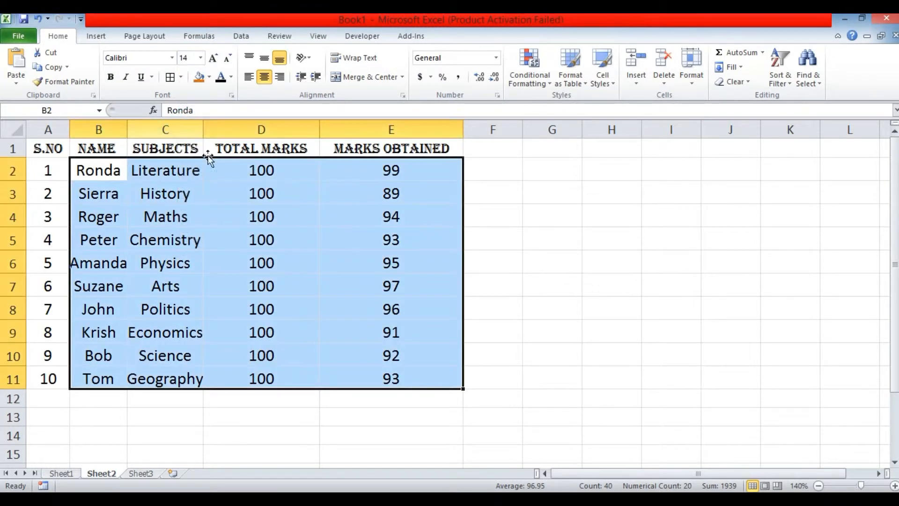
Widen columns B and C slightly so the enlarged names and subjects fit.
{"action": "left_click", "coordinate": [241, 260]}
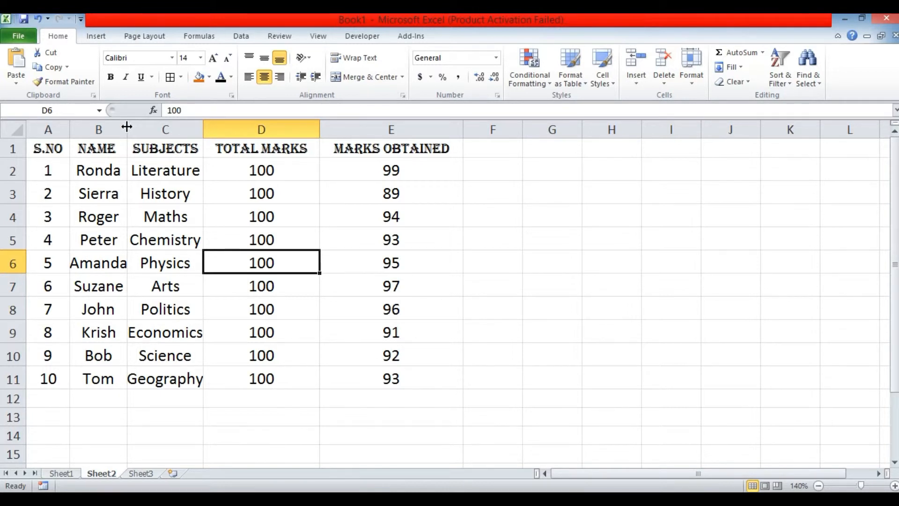
{"action": "left_click_drag", "start_coordinate": [126, 127], "coordinate": [135, 127]}
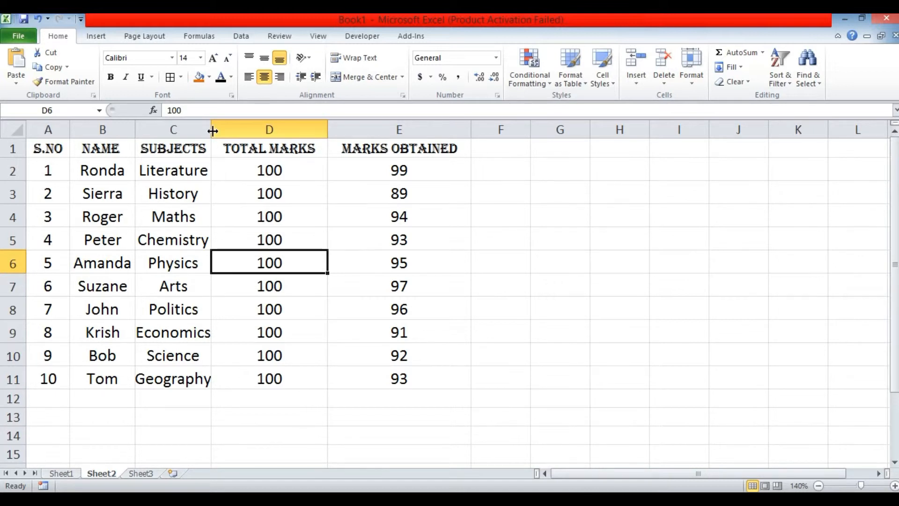
{"action": "left_click_drag", "start_coordinate": [212, 130], "coordinate": [224, 131]}
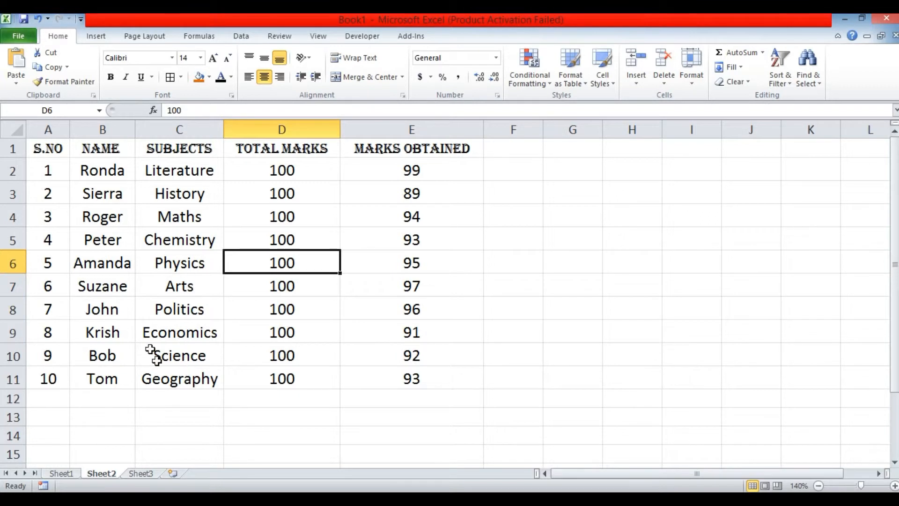
Enlarge the font of cell B3 in increments up to size 28.
{"action": "left_click", "coordinate": [160, 198]}
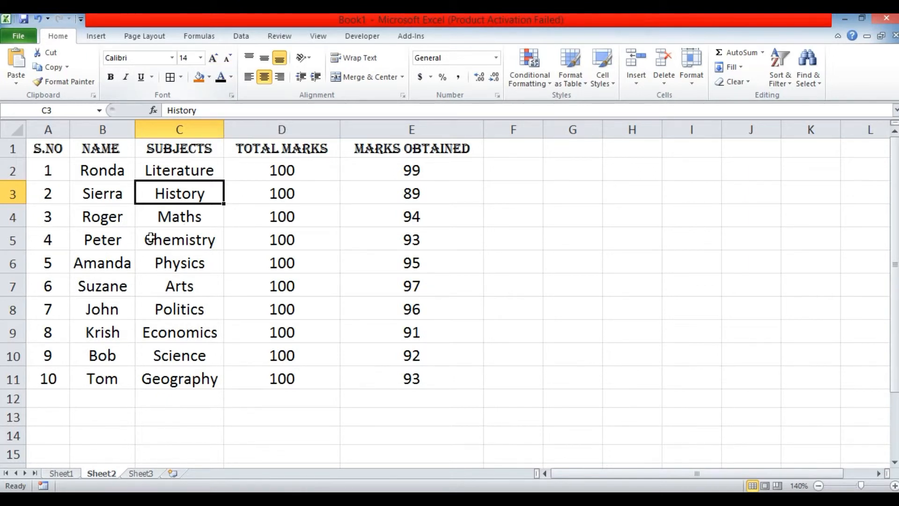
{"action": "left_click", "coordinate": [114, 199]}
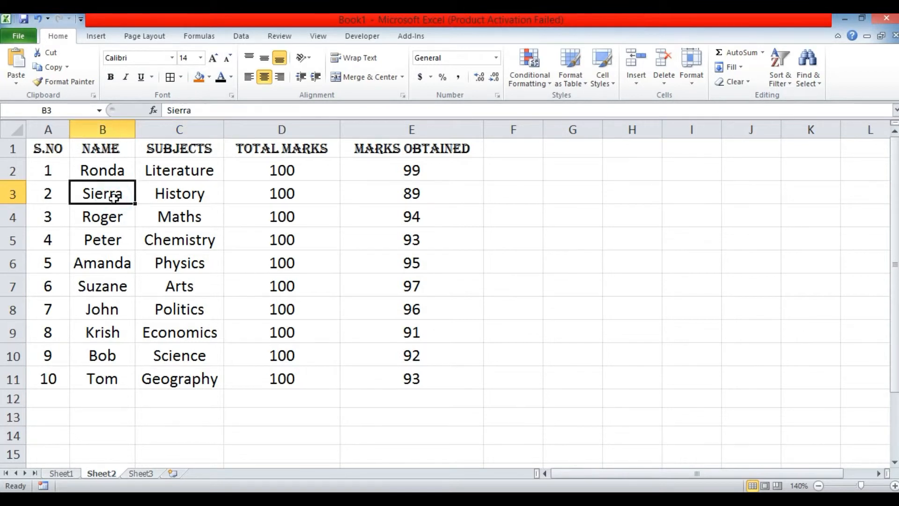
{"action": "left_click", "coordinate": [214, 59]}
{"action": "left_click", "coordinate": [213, 60]}
{"action": "left_click", "coordinate": [213, 59]}
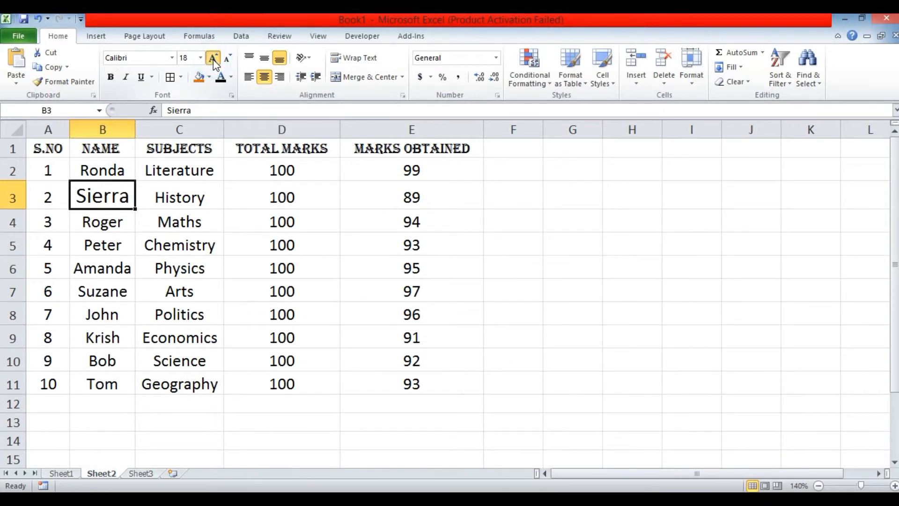
{"action": "left_click", "coordinate": [214, 59]}
{"action": "left_click", "coordinate": [214, 59]}
{"action": "left_click", "coordinate": [214, 59]}
{"action": "left_click", "coordinate": [214, 59]}
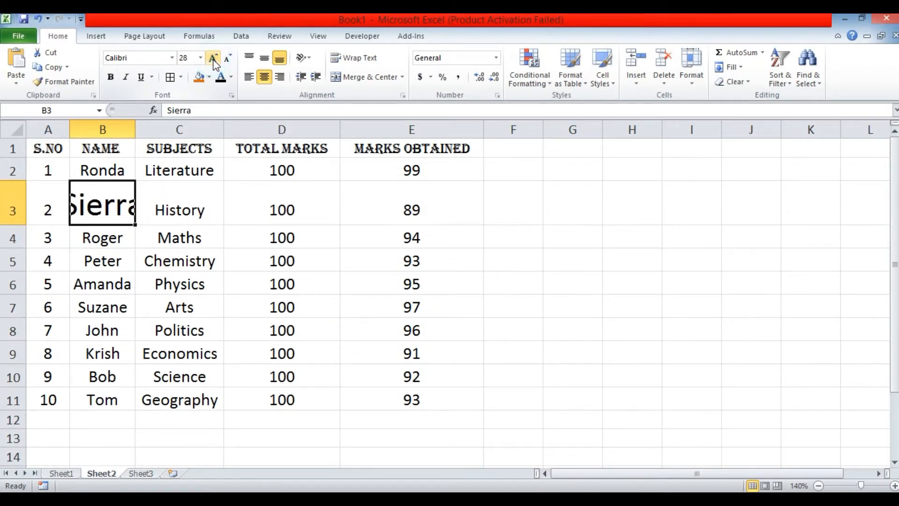
Shrink the font of cell B3 in increments back to 14, briefly trying size 16 again.
{"action": "left_click", "coordinate": [228, 59]}
{"action": "left_click", "coordinate": [229, 59]}
{"action": "left_click", "coordinate": [229, 59]}
{"action": "left_click", "coordinate": [229, 59]}
{"action": "left_click", "coordinate": [228, 59]}
{"action": "left_click", "coordinate": [229, 59]}
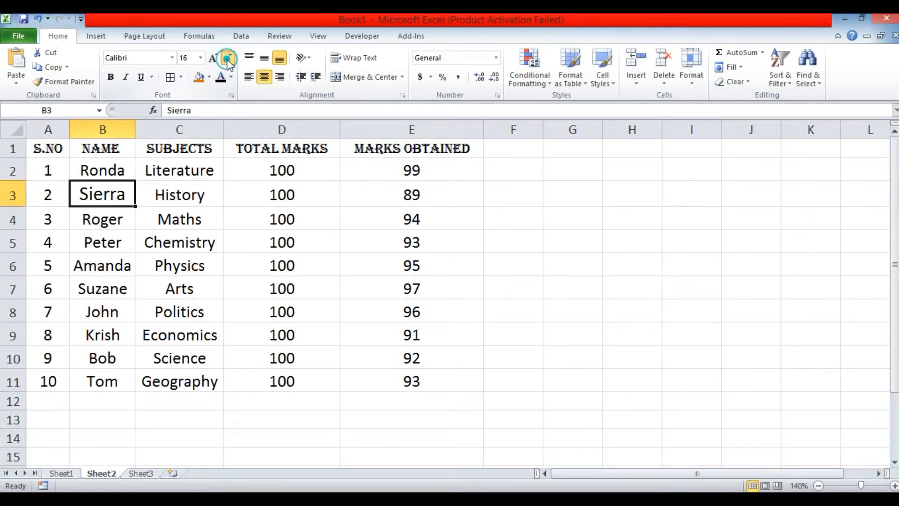
{"action": "left_click", "coordinate": [228, 59]}
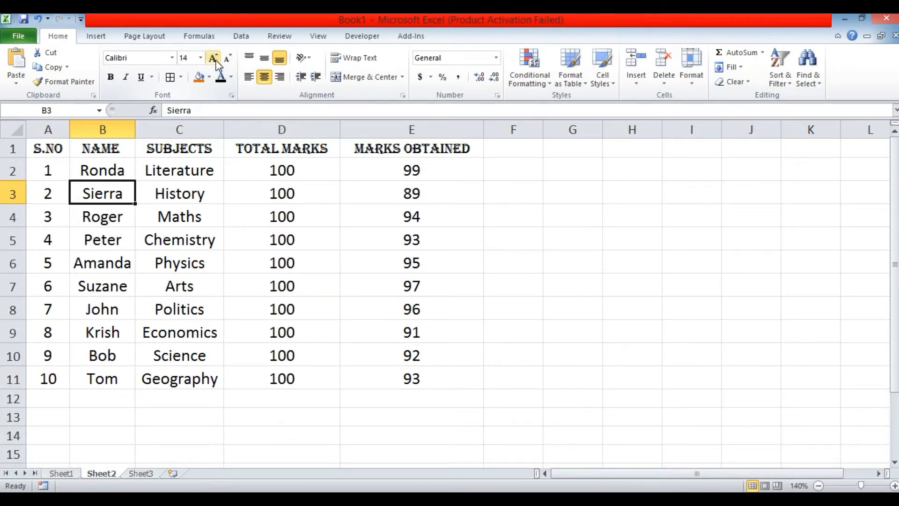
{"action": "left_click", "coordinate": [216, 61]}
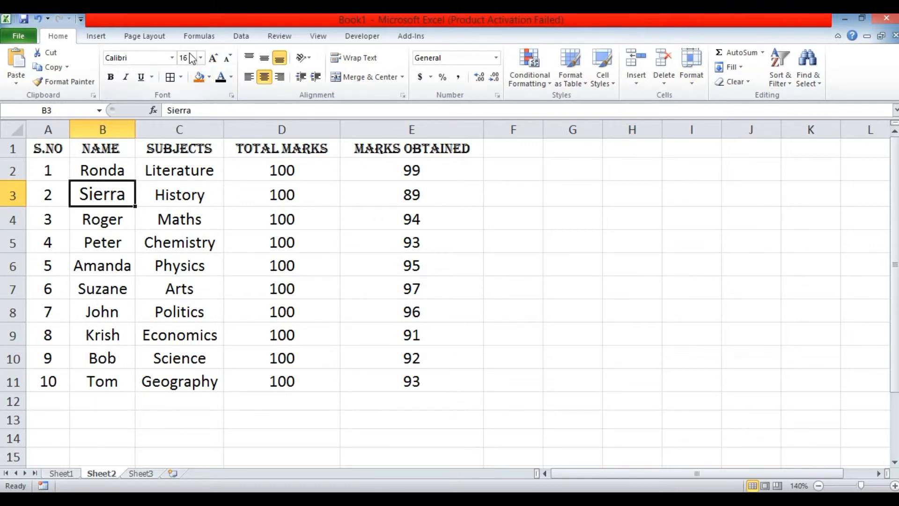
{"action": "left_click", "coordinate": [229, 60]}
{"action": "left_click", "coordinate": [141, 266]}
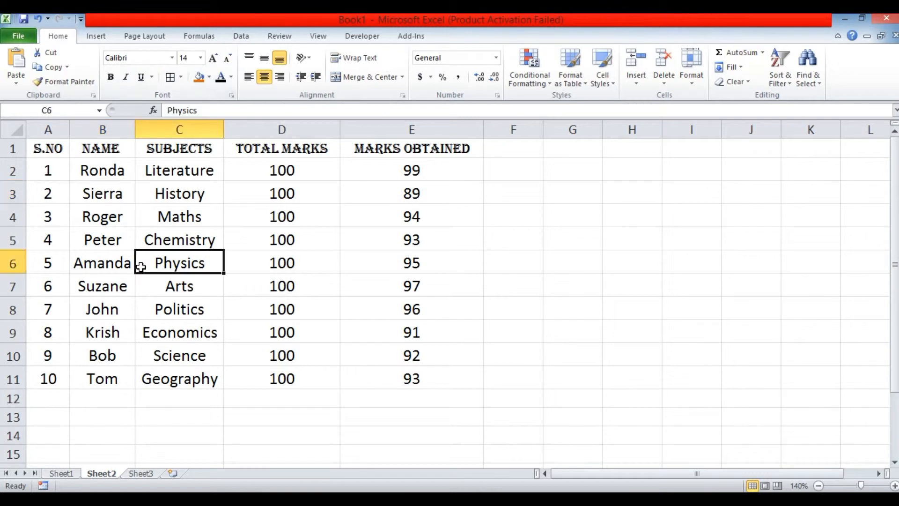
{"action": "double_click", "coordinate": [141, 267]}
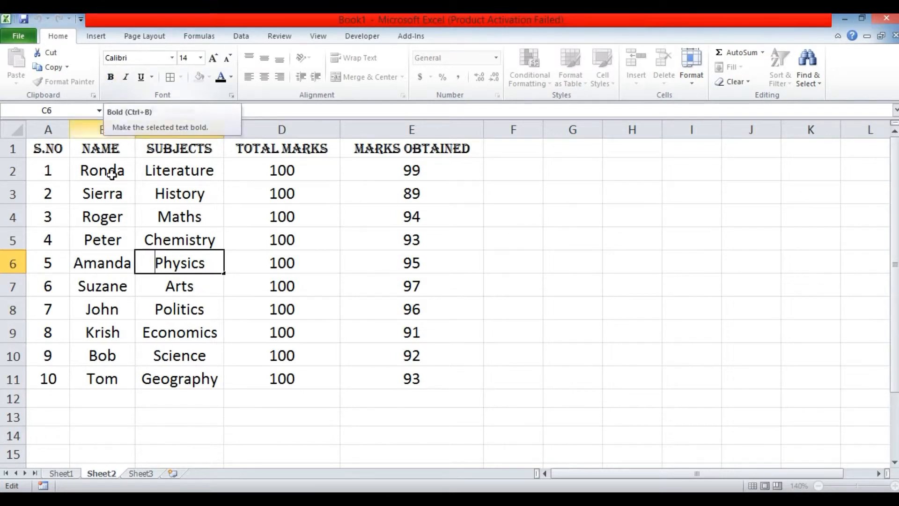
Make the names in cells B3 and B4 bold.
{"action": "left_click", "coordinate": [106, 195]}
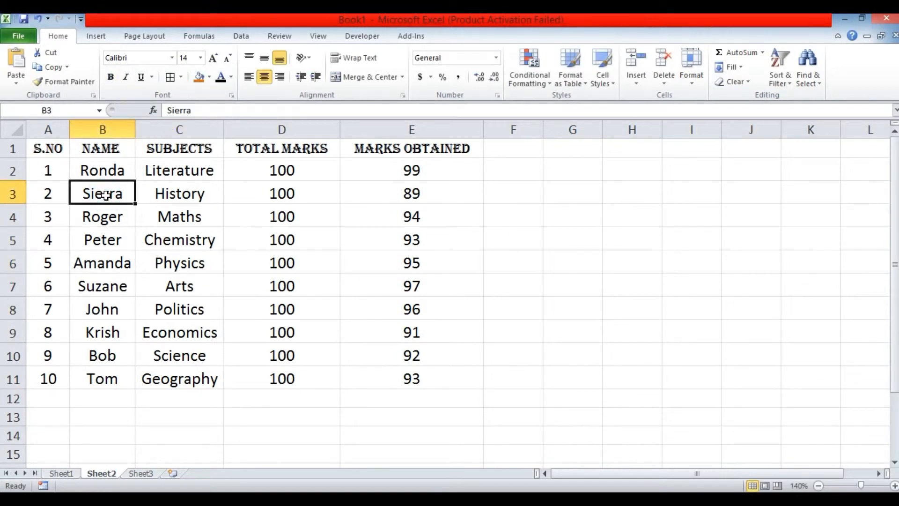
{"action": "left_click", "coordinate": [111, 77]}
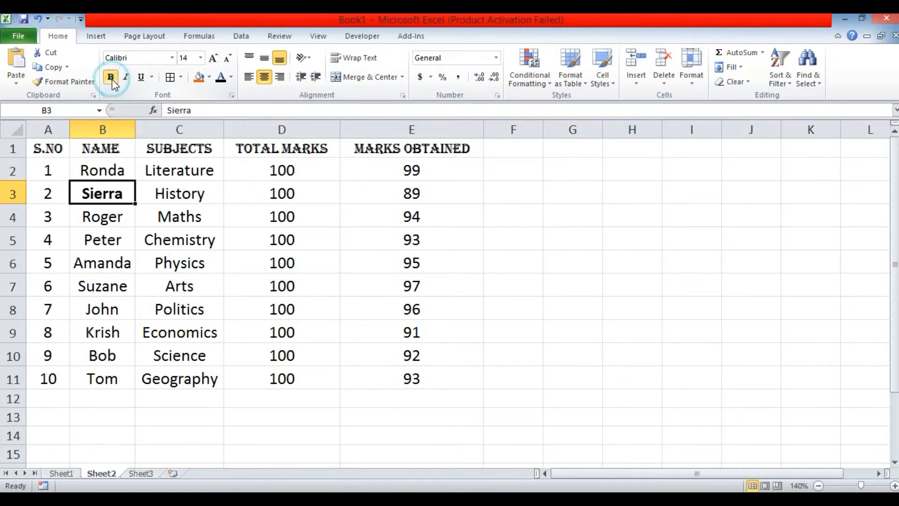
{"action": "left_click", "coordinate": [109, 222]}
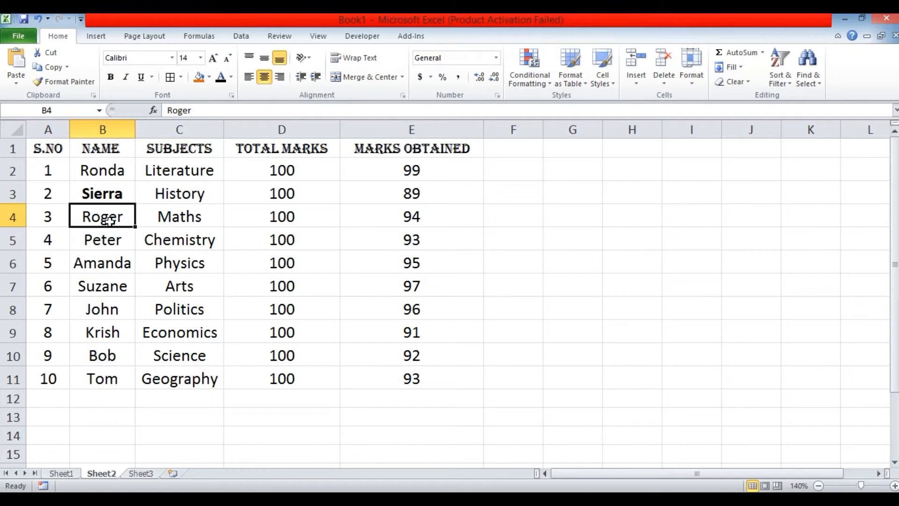
{"action": "key", "text": "ctrl+b"}
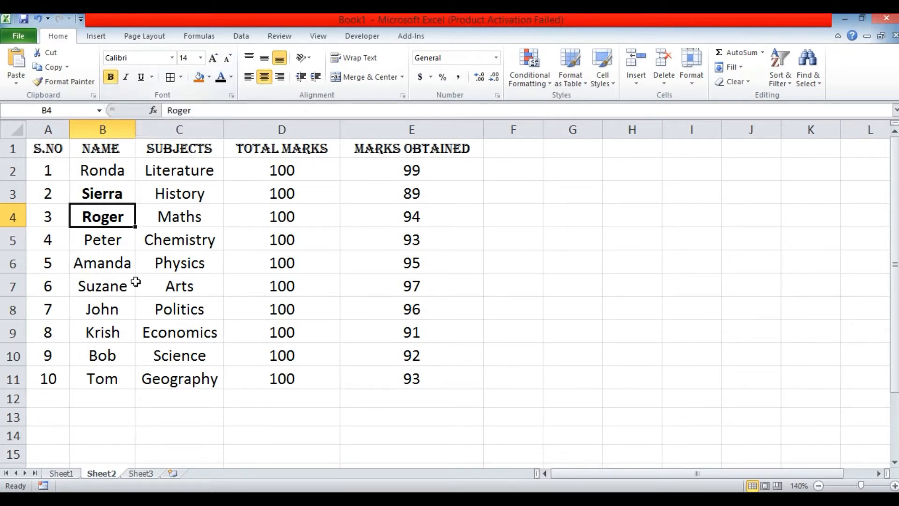
Undo the bold formatting on cells B3 and B4.
{"action": "left_click", "coordinate": [150, 282]}
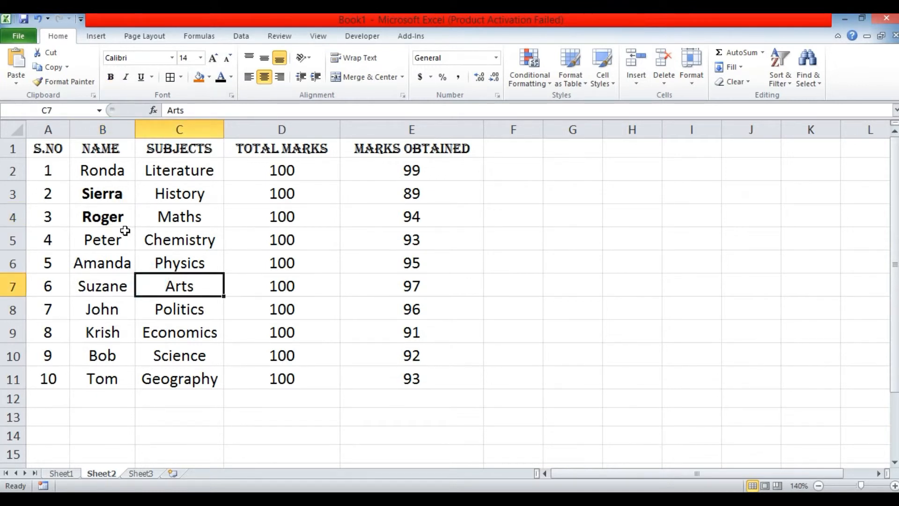
{"action": "key", "text": "ctrl+z"}
{"action": "key", "text": "ctrl+z"}
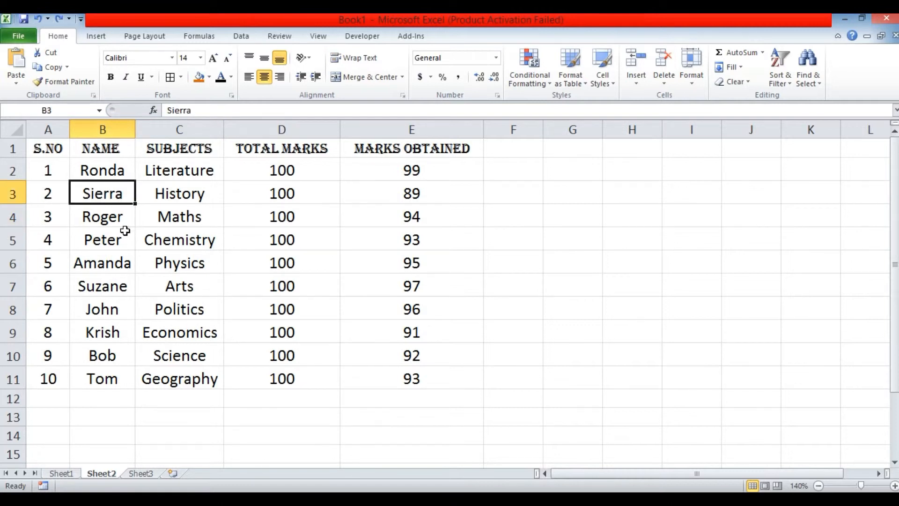
Make all the student data in cells A2:E11 bold.
{"action": "key", "text": "ctrl+z"}
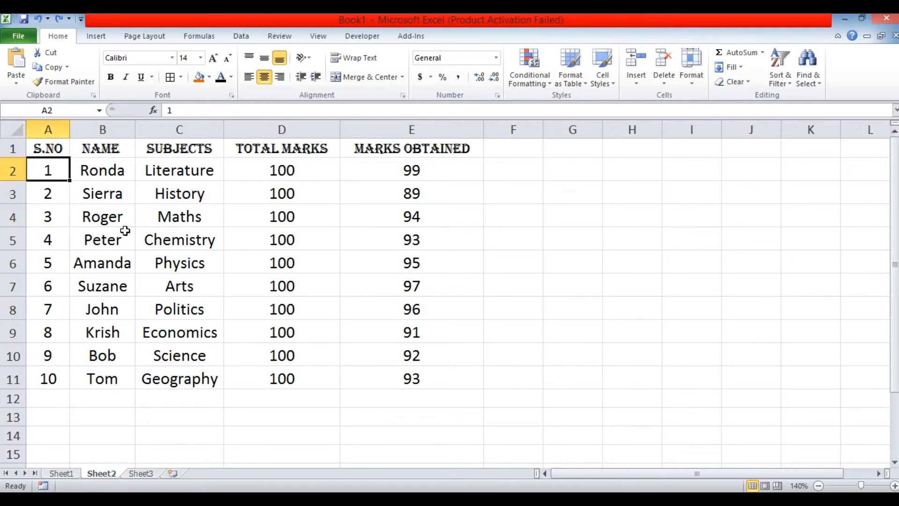
{"action": "key", "text": "shift+Right"}
{"action": "key", "text": "shift+Right"}
{"action": "key", "text": "shift+Right"}
{"action": "key", "text": "shift+Right"}
{"action": "key", "text": "shift+Down"}
{"action": "key", "text": "shift+Down"}
{"action": "key", "text": "shift+Down"}
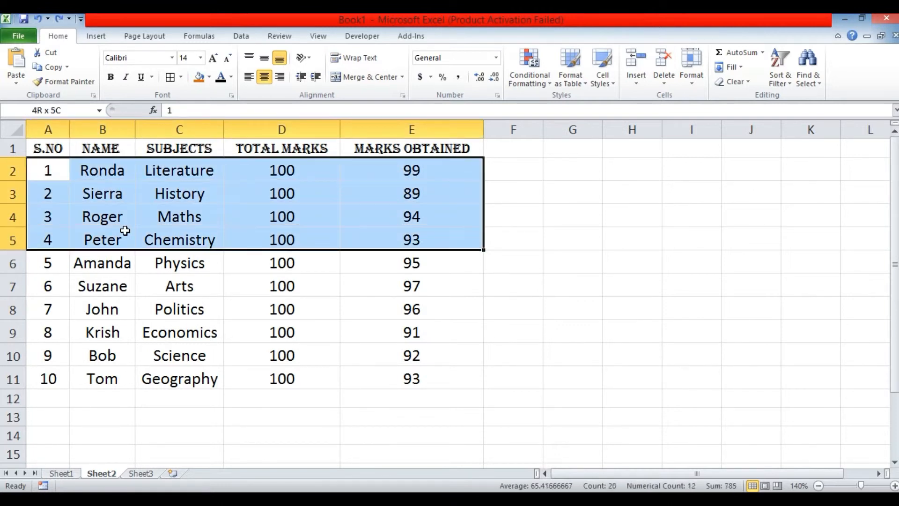
{"action": "key", "text": "shift+Down"}
{"action": "key", "text": "shift+Down"}
{"action": "key", "text": "shift+Down"}
{"action": "key", "text": "shift+Down"}
{"action": "key", "text": "shift+Down"}
{"action": "key", "text": "shift+Down"}
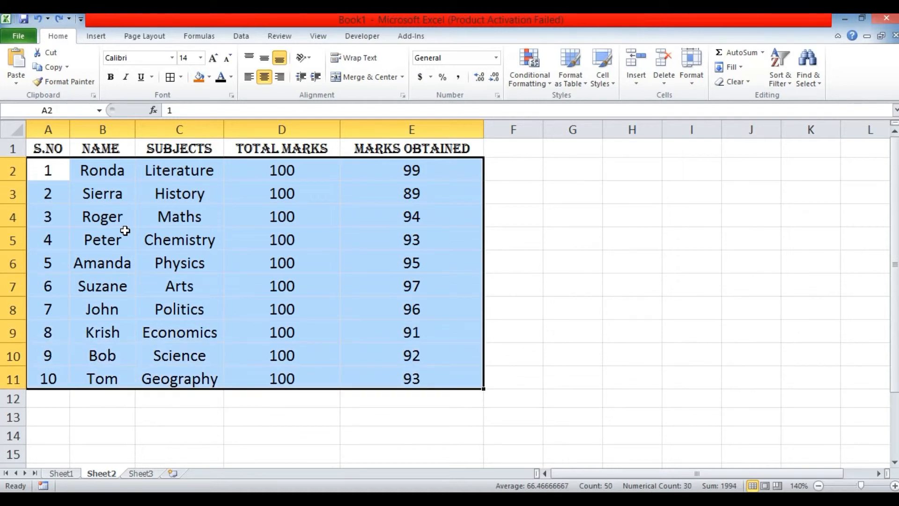
{"action": "key", "text": "ctrl+b"}
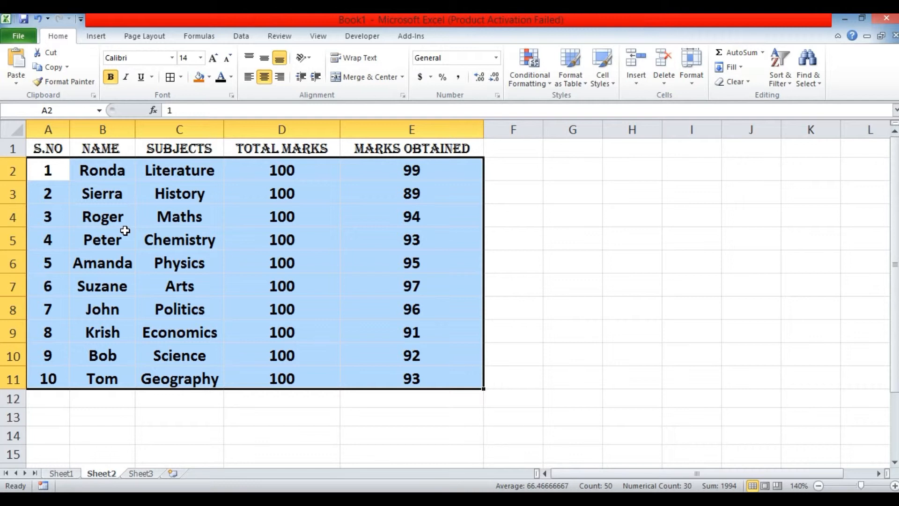
{"action": "key", "text": "Down"}
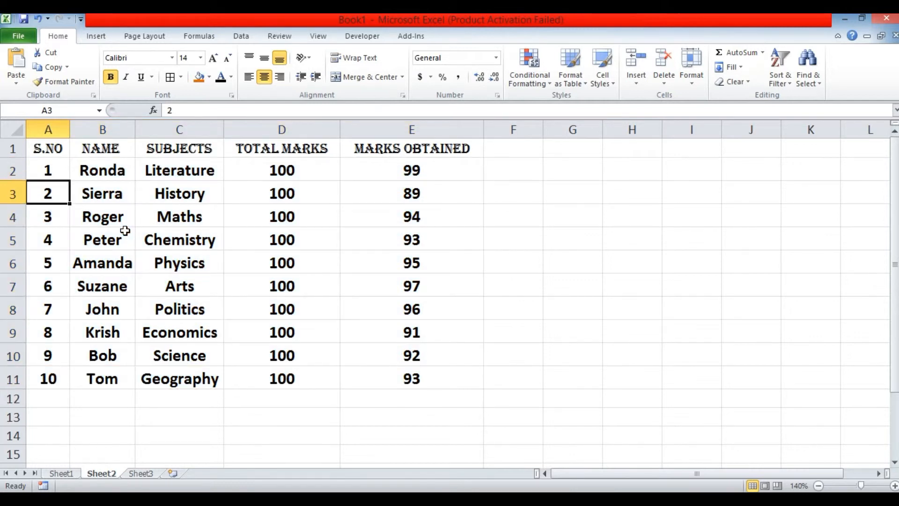
Undo the bold formatting on cells A2:E11.
{"action": "key", "text": "ctrl+z"}
{"action": "key", "text": "ctrl+z"}
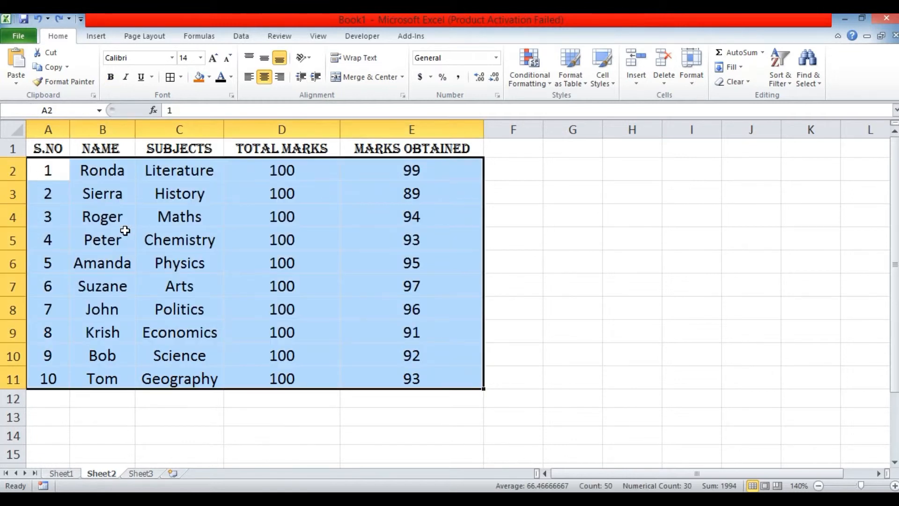
{"action": "key", "text": "Down"}
{"action": "key", "text": "Up"}
{"action": "key", "text": "Right"}
{"action": "key", "text": "Right"}
{"action": "key", "text": "Right"}
{"action": "key", "text": "Right"}
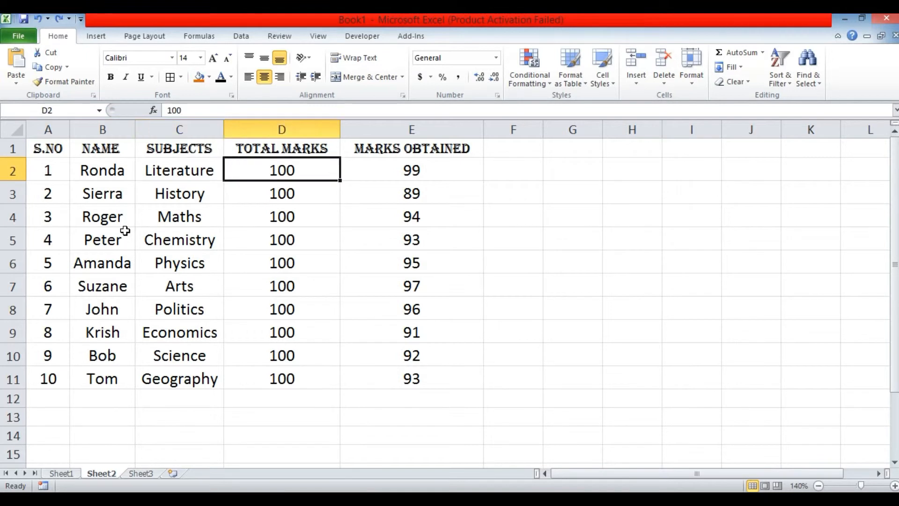
{"action": "key", "text": "Left"}
{"action": "key", "text": "Left"}
{"action": "key", "text": "Left"}
{"action": "key", "text": "Left"}
{"action": "key", "text": "Right"}
{"action": "key", "text": "Right"}
{"action": "key", "text": "Right"}
{"action": "key", "text": "Right"}
{"action": "key", "text": "Down"}
{"action": "key", "text": "Down"}
{"action": "key", "text": "Up"}
{"action": "key", "text": "Up"}
{"action": "key", "text": "Left"}
{"action": "key", "text": "Left"}
{"action": "key", "text": "Left"}
{"action": "key", "text": "Left"}
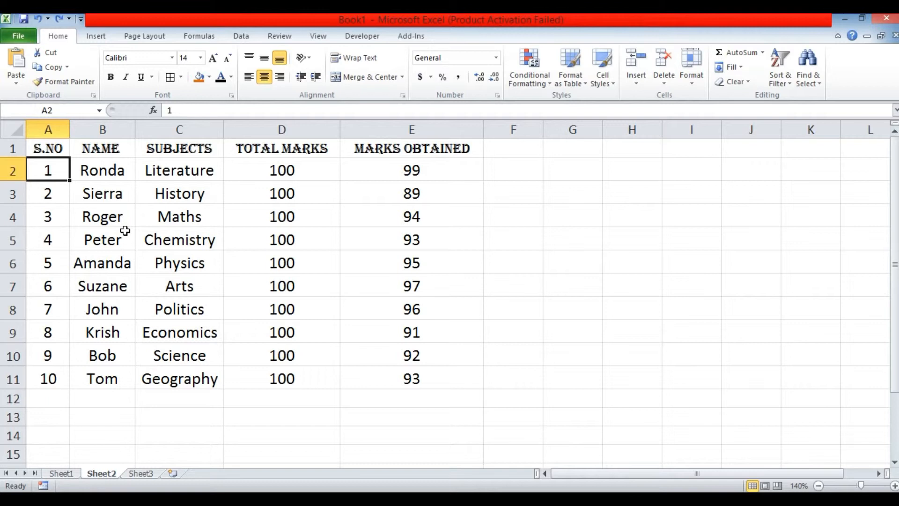
Select from cell A2 through the end of the table at E11 and make the data bold.
{"action": "key", "text": "End"}
{"action": "key", "text": "ctrl+shift+End"}
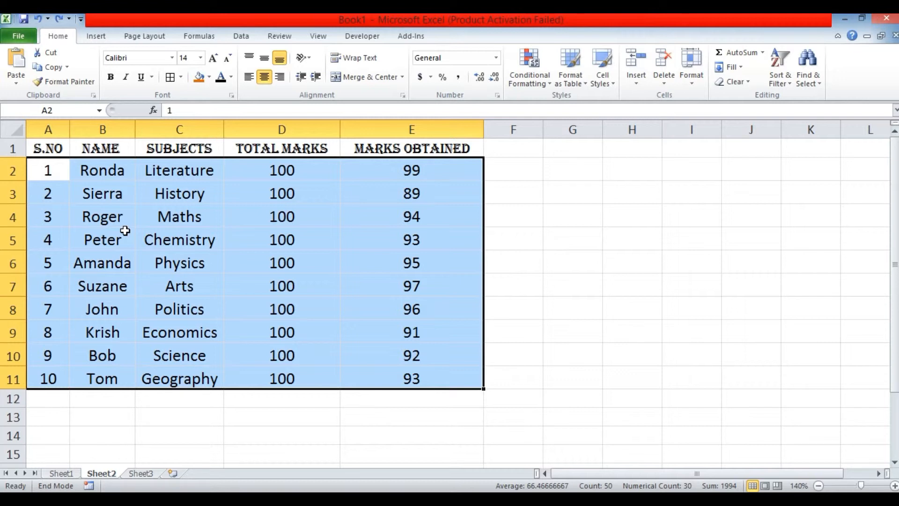
{"action": "key", "text": "ctrl+b"}
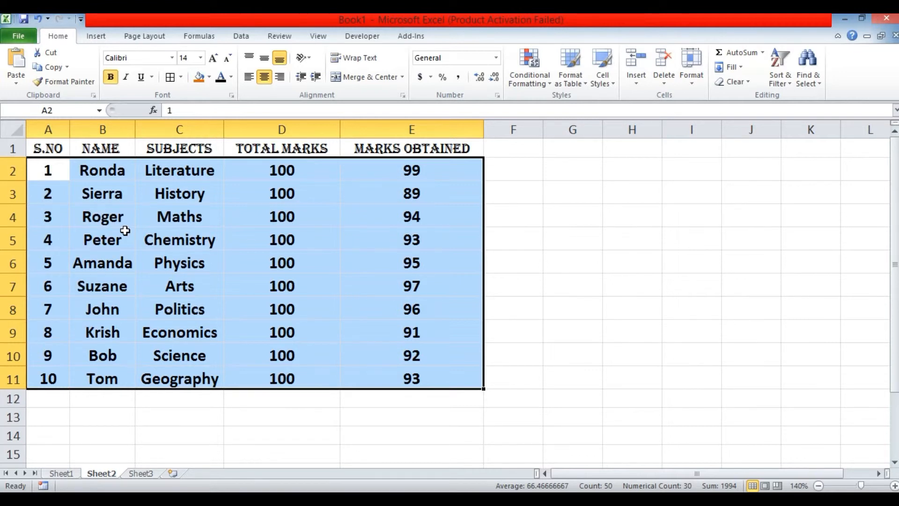
{"action": "left_click", "coordinate": [215, 337]}
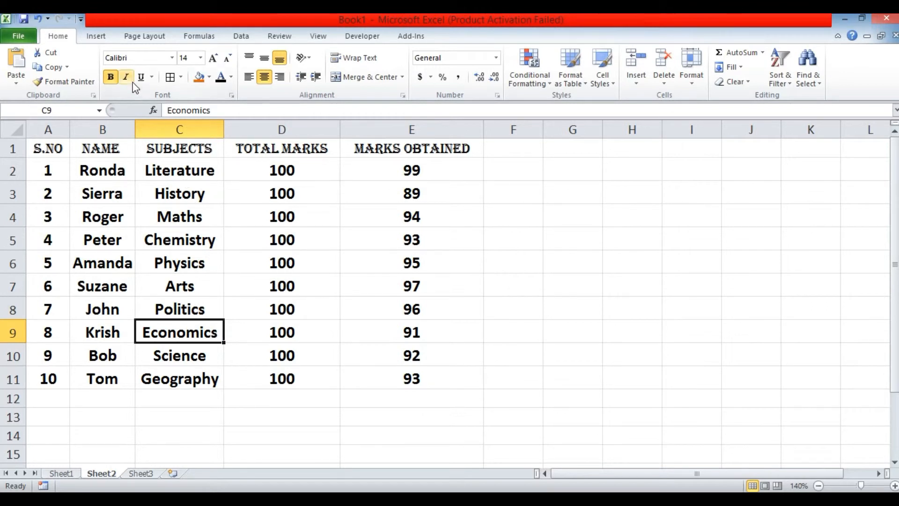
Italicize the whole marks table, headers included, in cells A1:E11.
{"action": "left_click", "coordinate": [49, 149]}
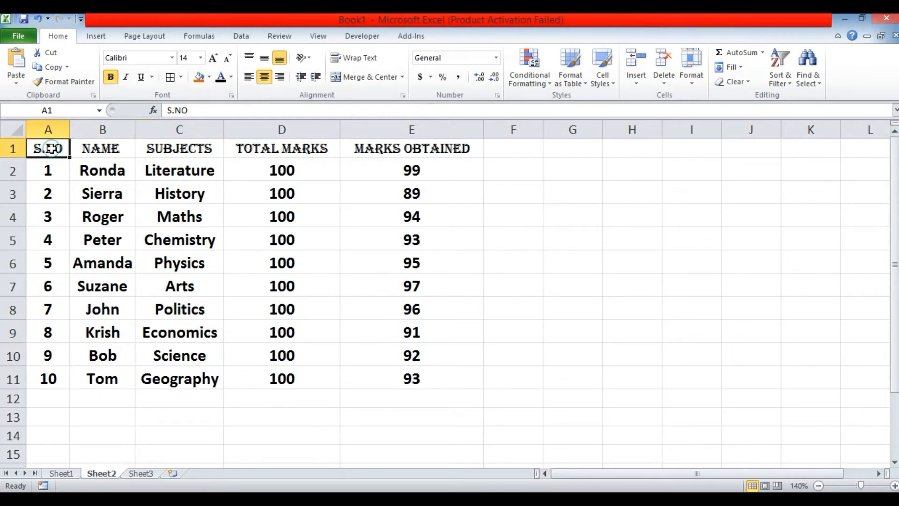
{"action": "key", "text": "ctrl+a"}
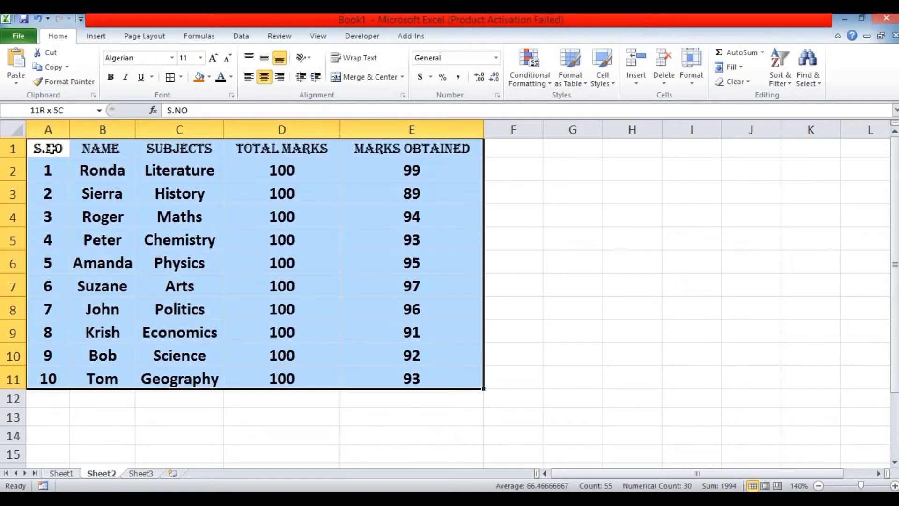
{"action": "left_click", "coordinate": [125, 77]}
{"action": "left_click", "coordinate": [125, 80]}
{"action": "left_click", "coordinate": [125, 80]}
{"action": "left_click", "coordinate": [125, 79]}
{"action": "left_click", "coordinate": [125, 80]}
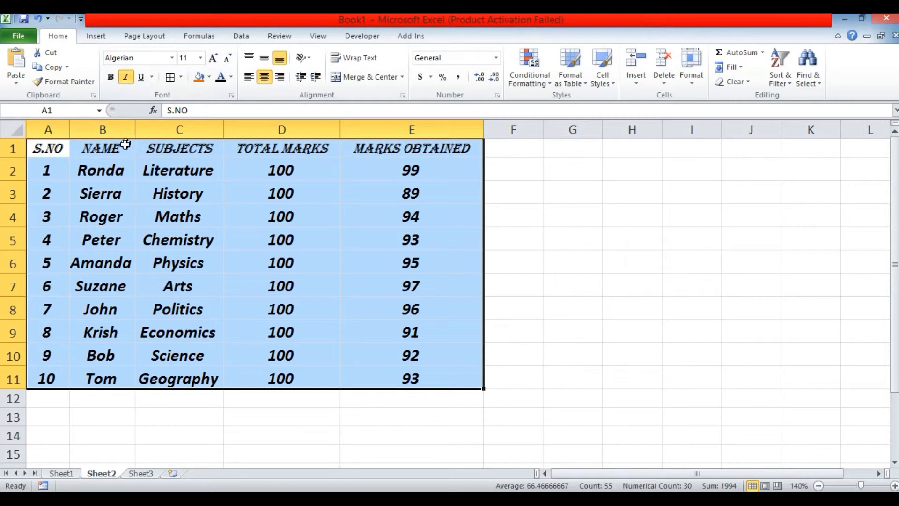
{"action": "left_click", "coordinate": [121, 148]}
Underline the column headings in cells A1:E1 with a single underline.
{"action": "left_click", "coordinate": [54, 150]}
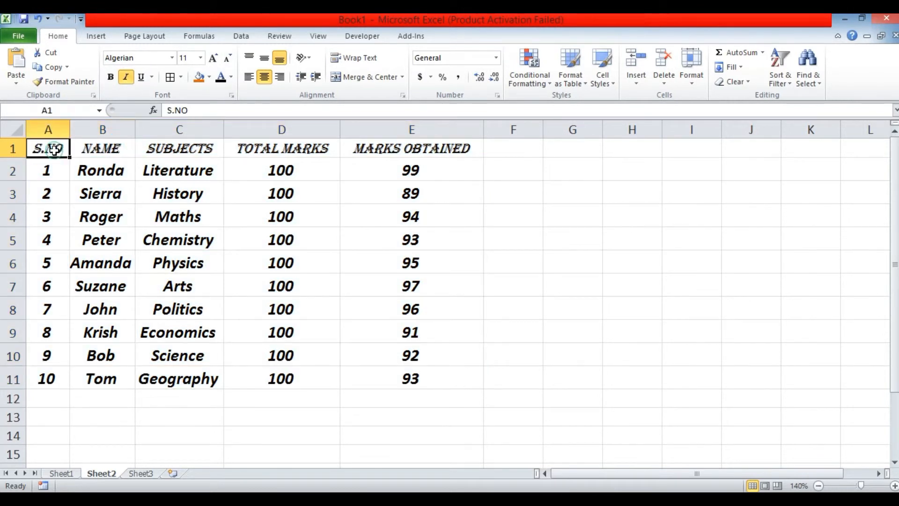
{"action": "key", "text": "shift+Right"}
{"action": "key", "text": "shift+Right"}
{"action": "key", "text": "shift+Right"}
{"action": "key", "text": "shift+Right"}
{"action": "key", "text": "shift+Right"}
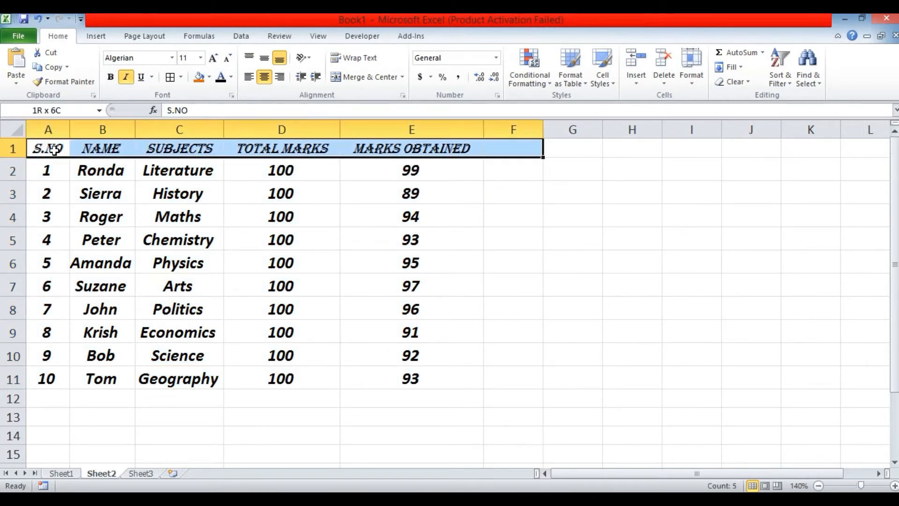
{"action": "key", "text": "shift+Left"}
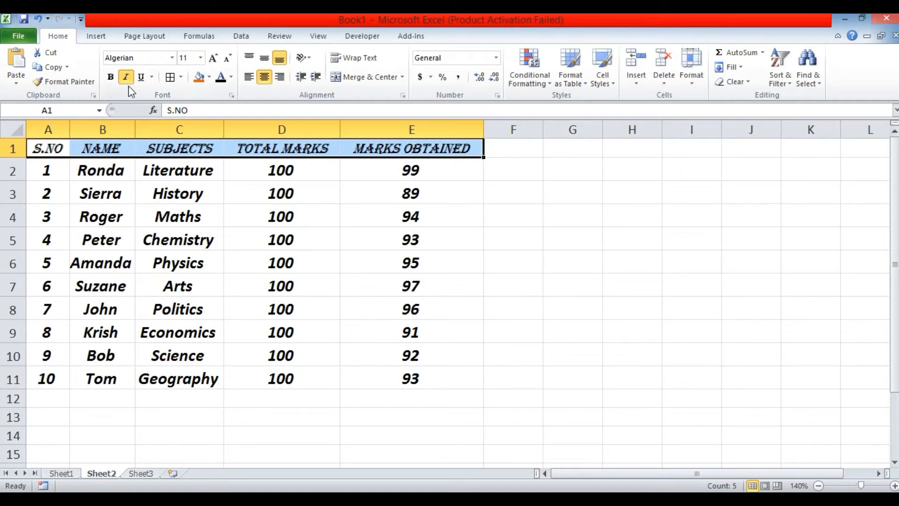
{"action": "left_click", "coordinate": [141, 78]}
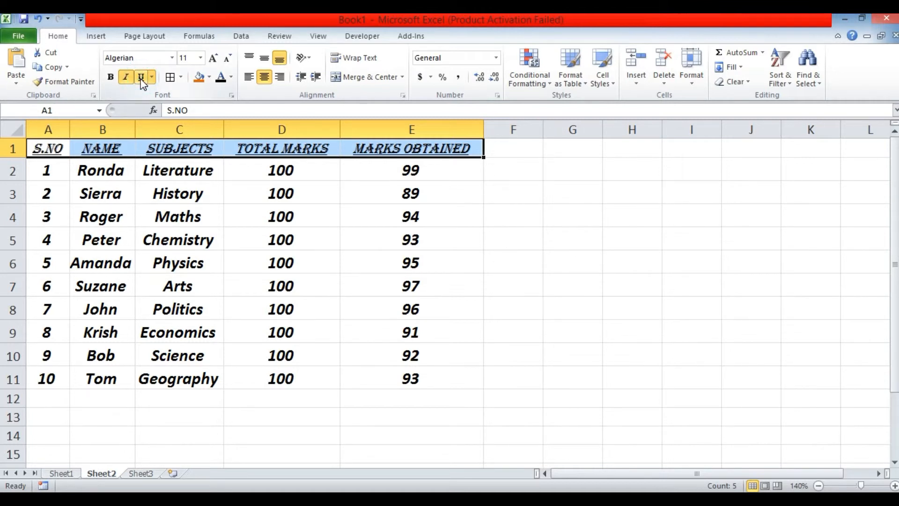
Apply a double underline to the subject Maths in cell C4, and undo it.
{"action": "left_click", "coordinate": [186, 219]}
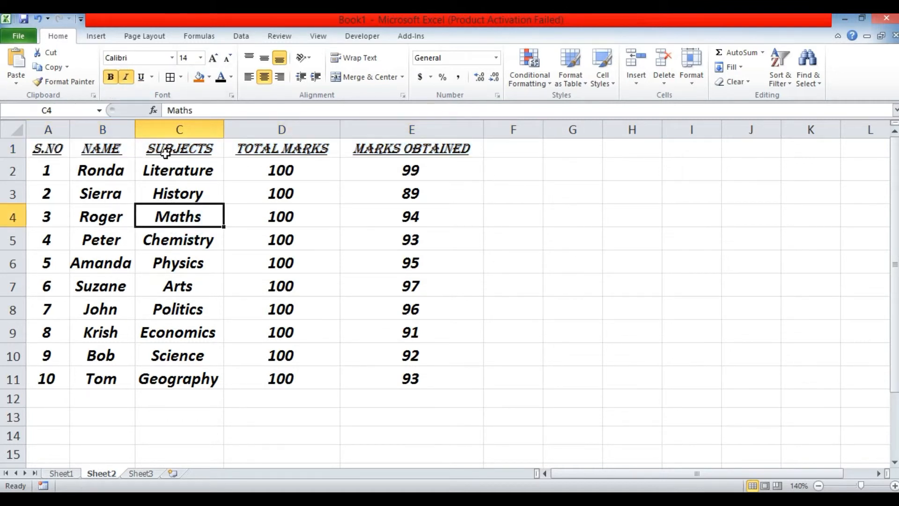
{"action": "left_click", "coordinate": [152, 77]}
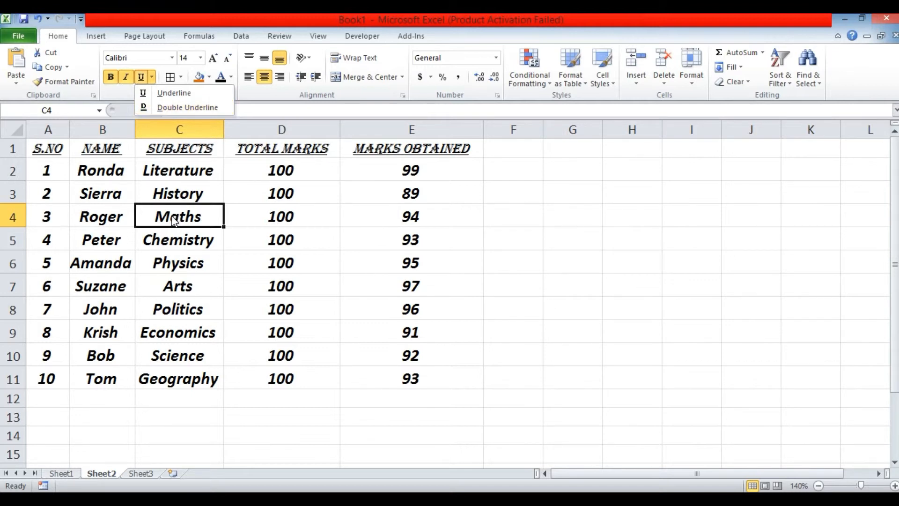
{"action": "left_click", "coordinate": [194, 109]}
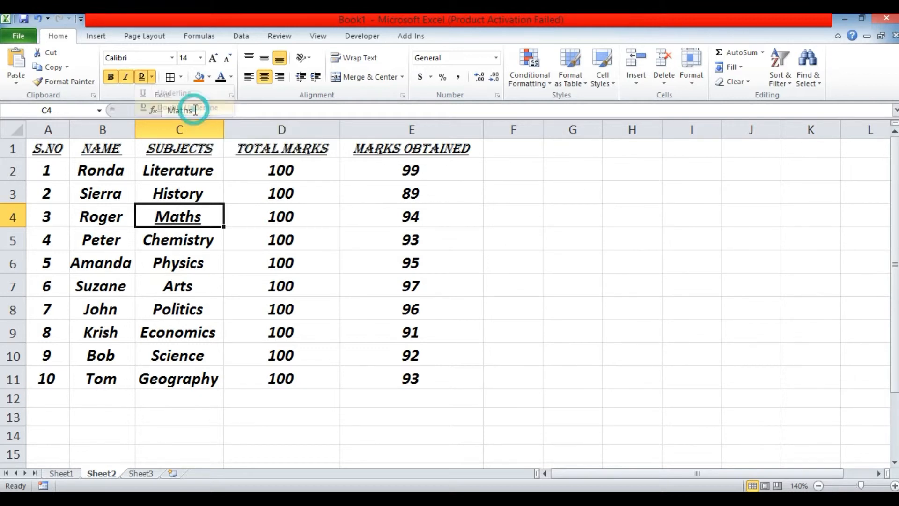
{"action": "left_click", "coordinate": [216, 287]}
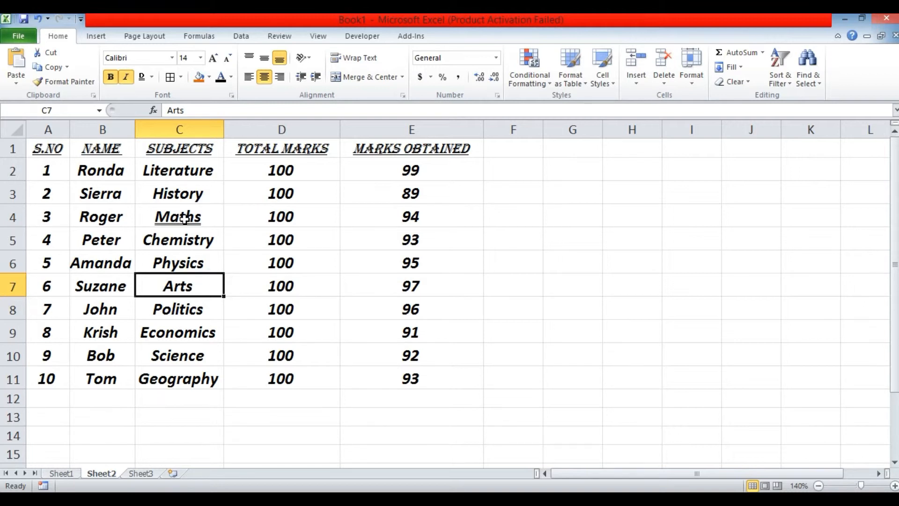
{"action": "key", "text": "ctrl+z"}
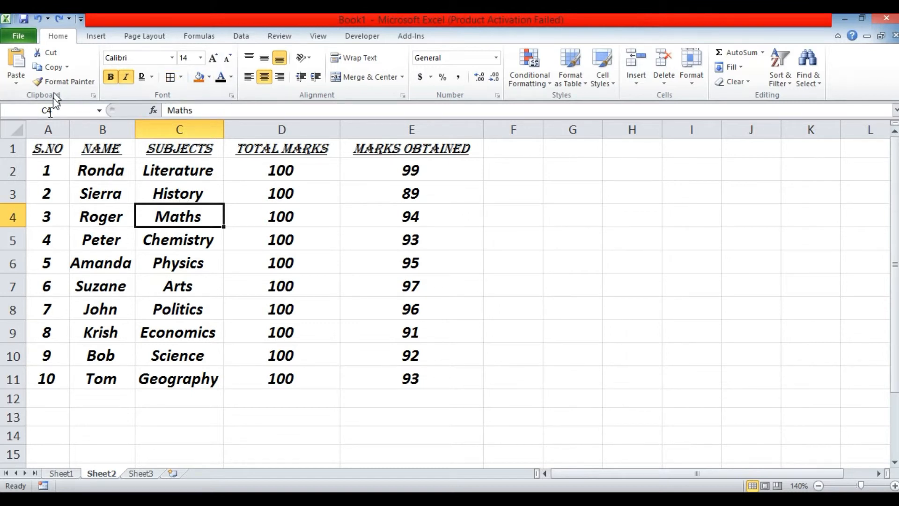
Add borders around every cell of the marks table in A1:E11.
{"action": "left_click", "coordinate": [39, 148]}
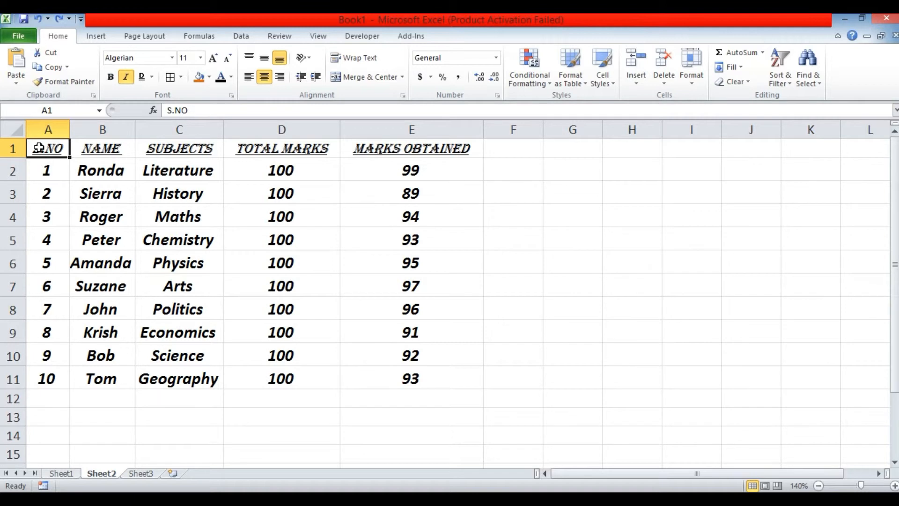
{"action": "key", "text": "ctrl+shift+Right"}
{"action": "key", "text": "ctrl+shift+Down"}
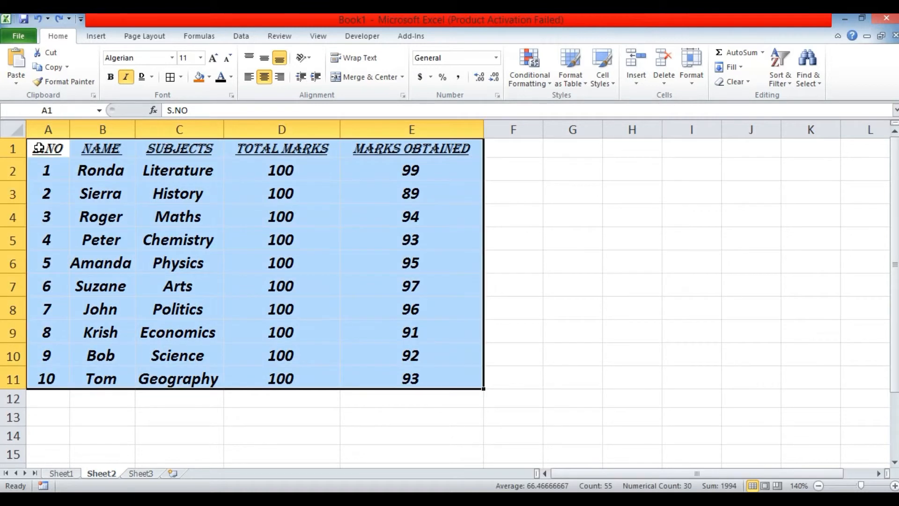
{"action": "left_click", "coordinate": [170, 77]}
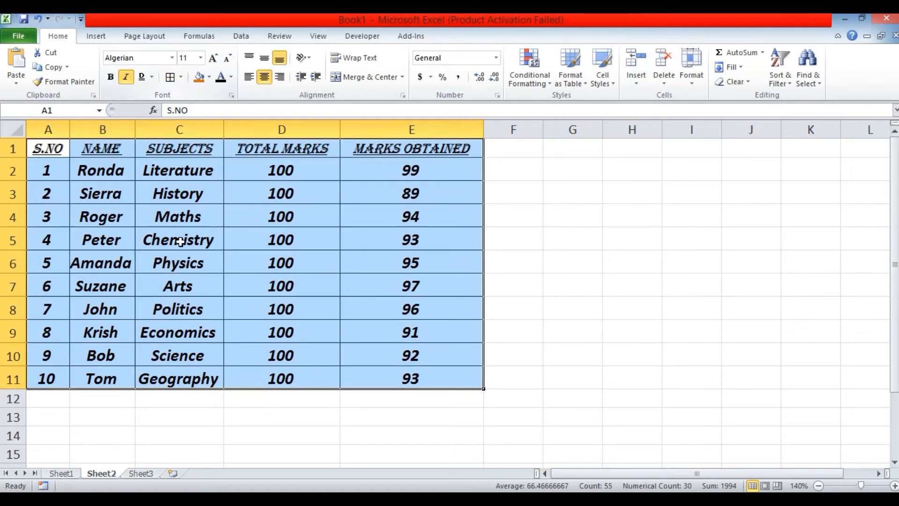
{"action": "left_click", "coordinate": [185, 423]}
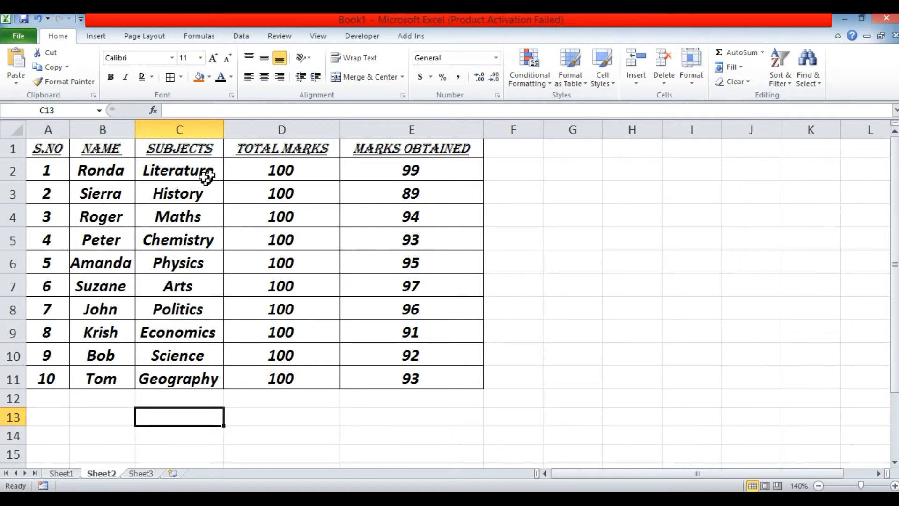
Fill the header row cells A1:E1 with the standard yellow color.
{"action": "left_click", "coordinate": [55, 147]}
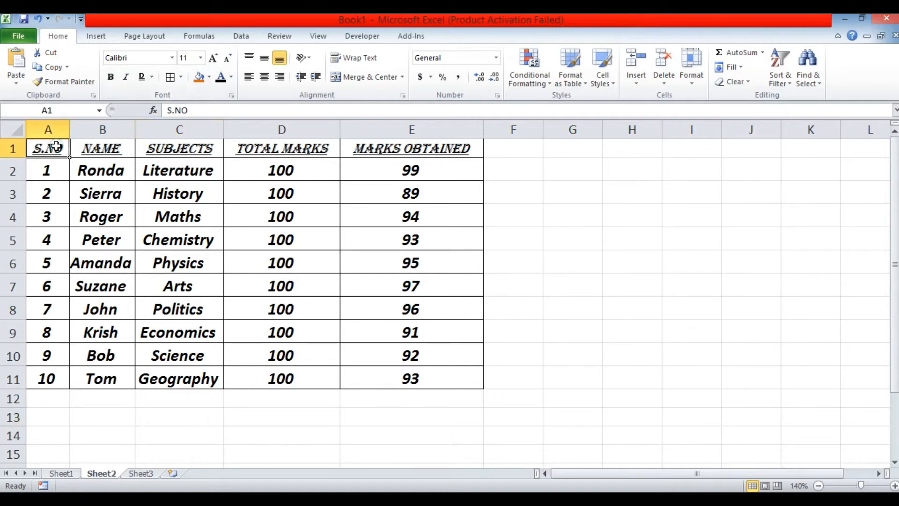
{"action": "key", "text": "ctrl+shift+Right"}
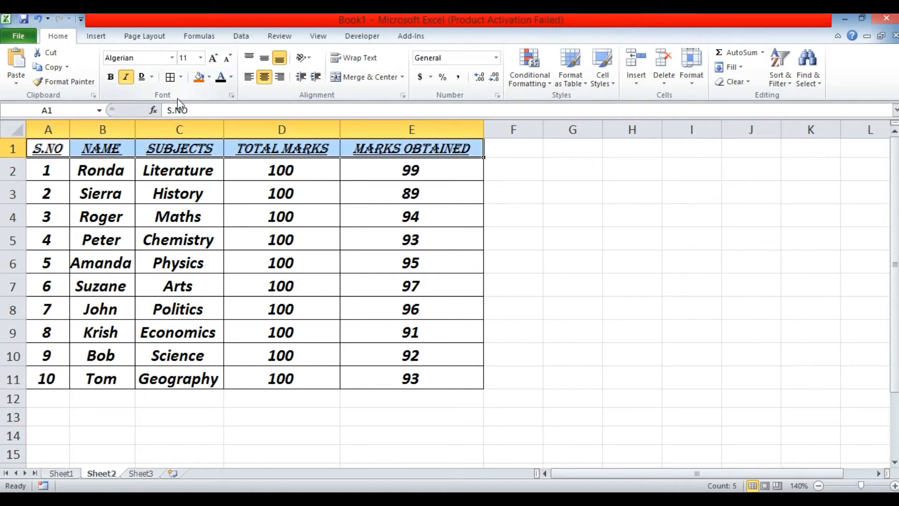
{"action": "left_click", "coordinate": [211, 77]}
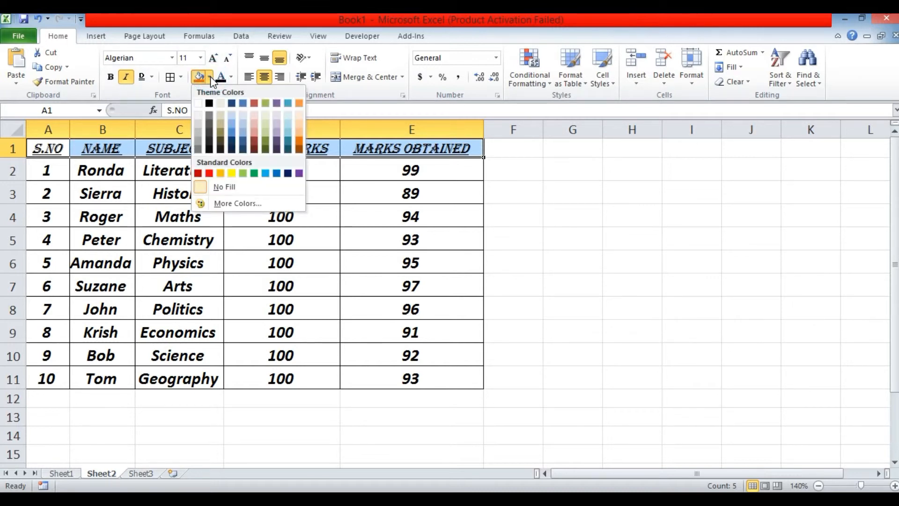
{"action": "left_click", "coordinate": [234, 174]}
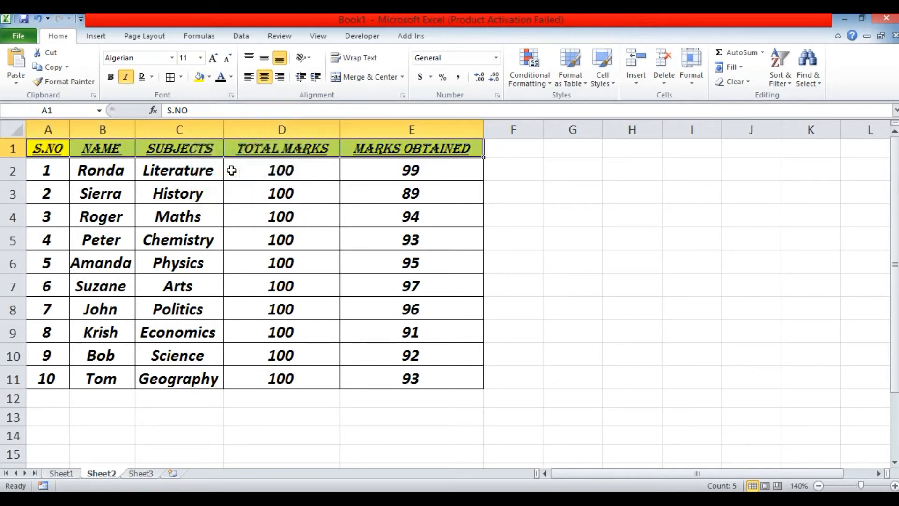
{"action": "left_click", "coordinate": [228, 205]}
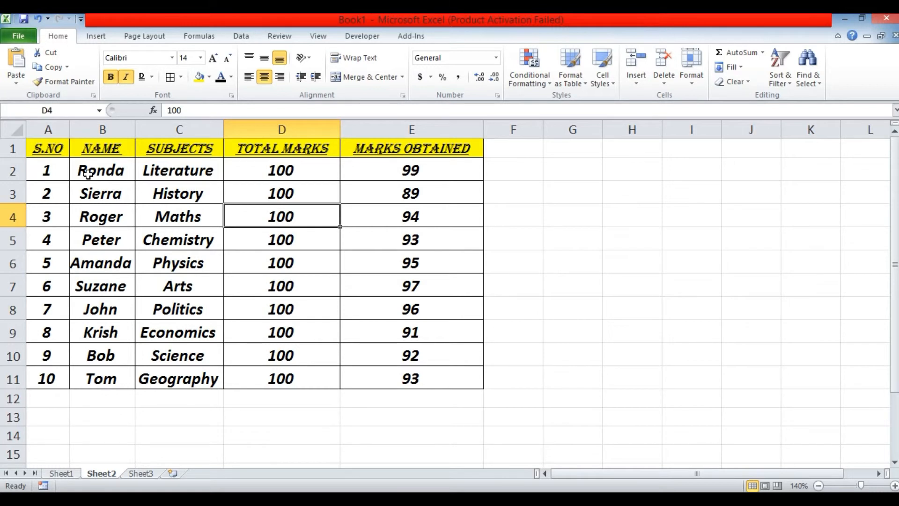
Remove the underline from the column headings in cells A1:E1.
{"action": "left_click", "coordinate": [49, 150]}
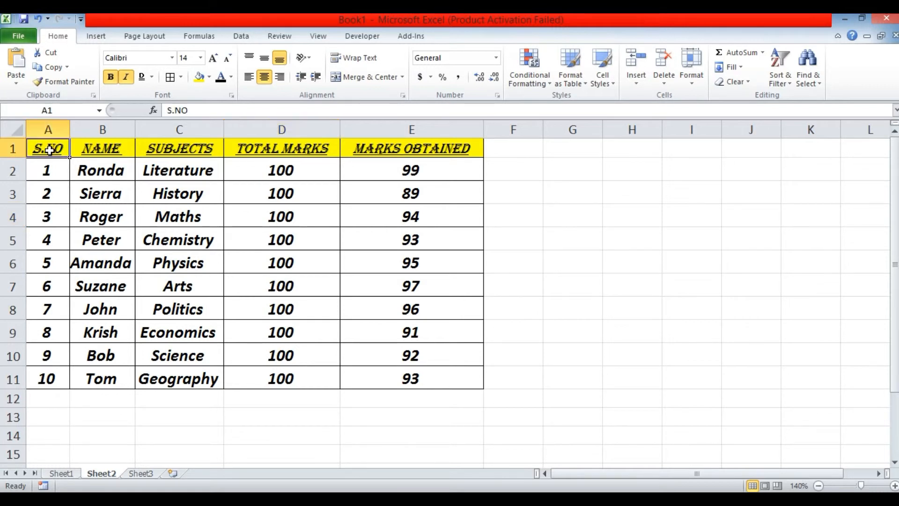
{"action": "key", "text": "shift+Right"}
{"action": "key", "text": "shift+Right"}
{"action": "key", "text": "shift+Right"}
{"action": "key", "text": "shift+Right"}
{"action": "key", "text": "shift+Right"}
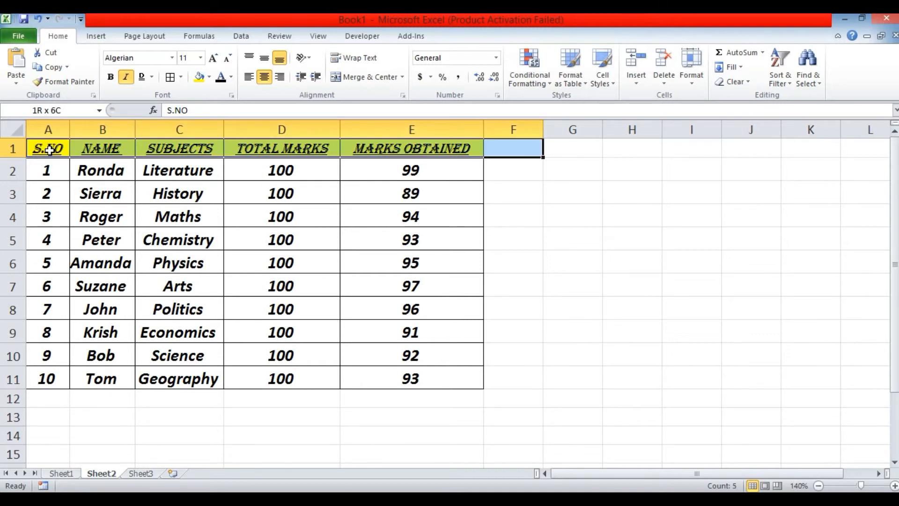
{"action": "key", "text": "shift+Left"}
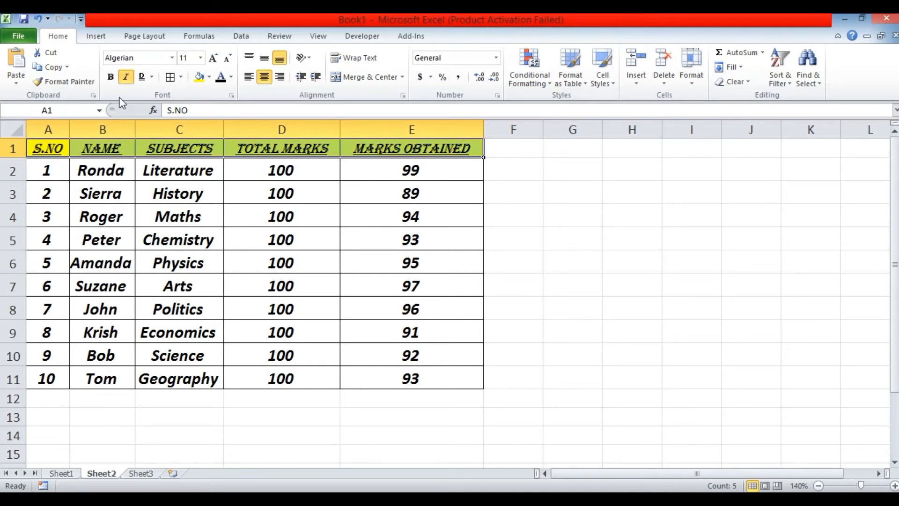
{"action": "left_click", "coordinate": [152, 77]}
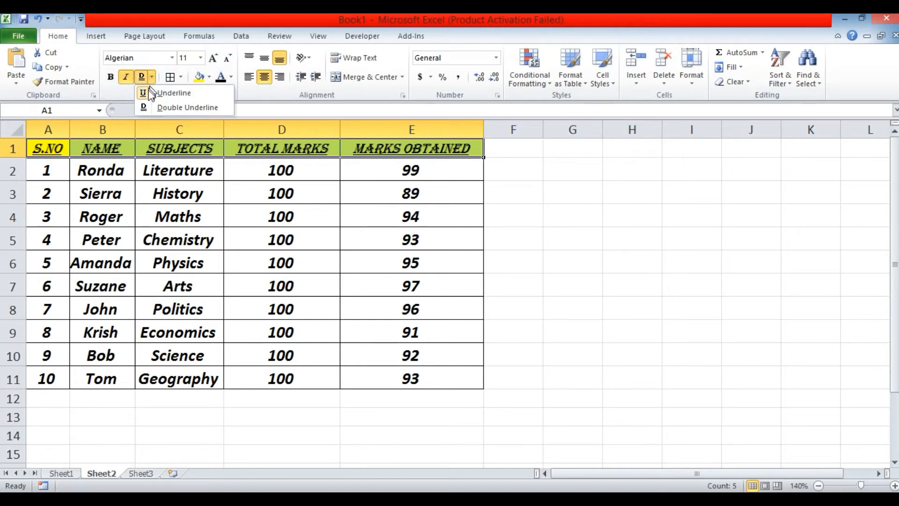
{"action": "left_click", "coordinate": [147, 93]}
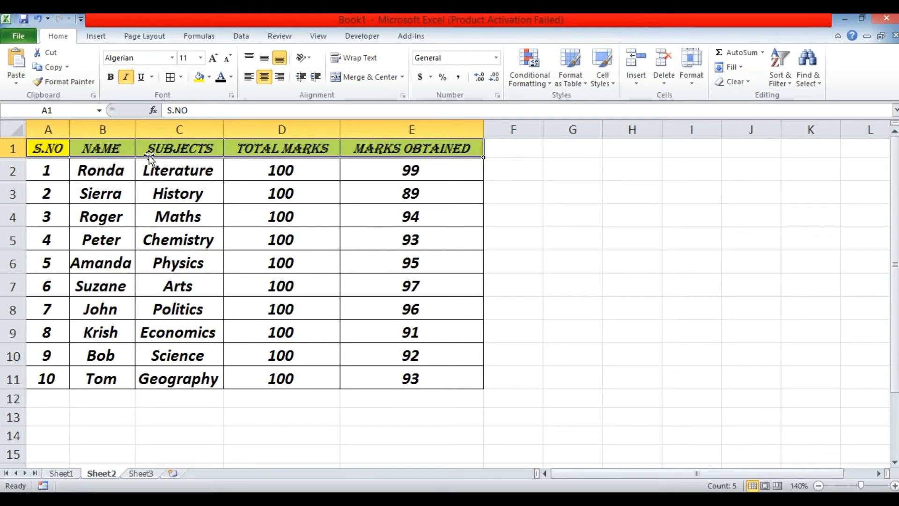
{"action": "left_click", "coordinate": [114, 207]}
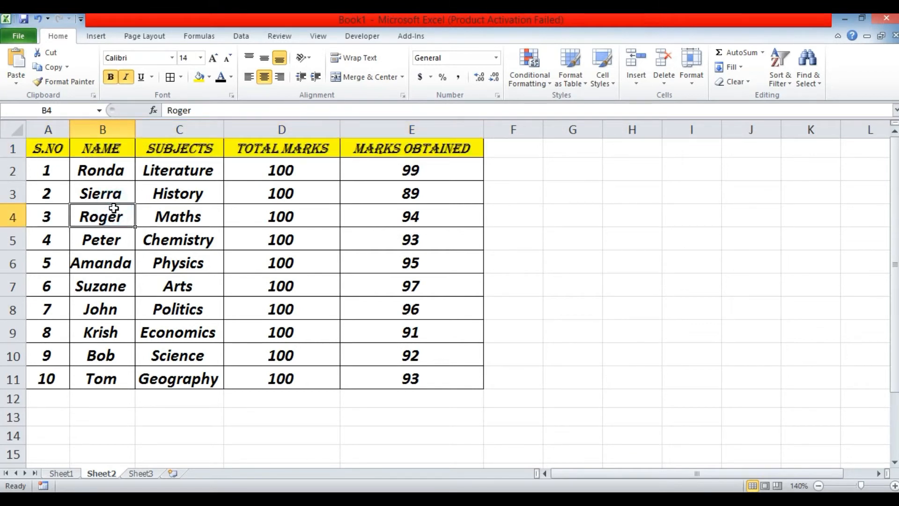
Check the column colors of Sheet1's table, and fill the serial numbers in A2:A11 on Sheet2 with the standard light green.
{"action": "left_click", "coordinate": [67, 473]}
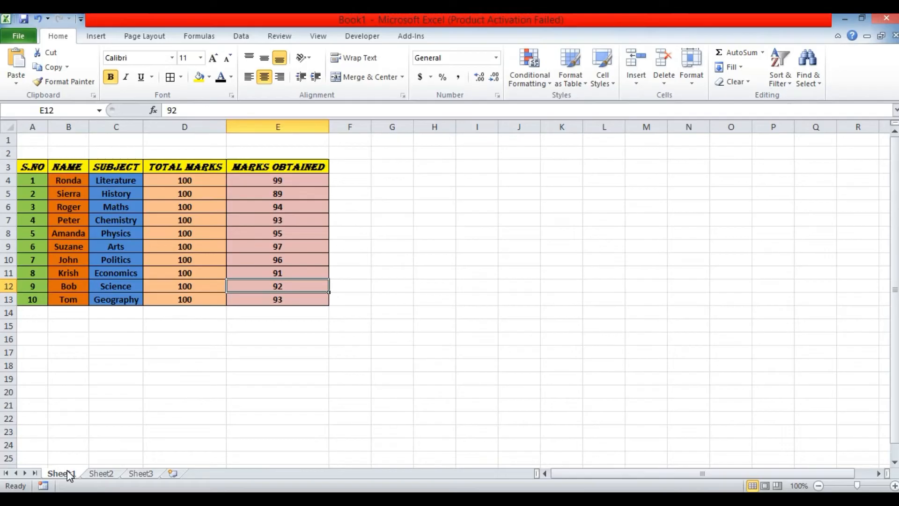
{"action": "key", "text": "super"}
{"action": "key", "text": "super"}
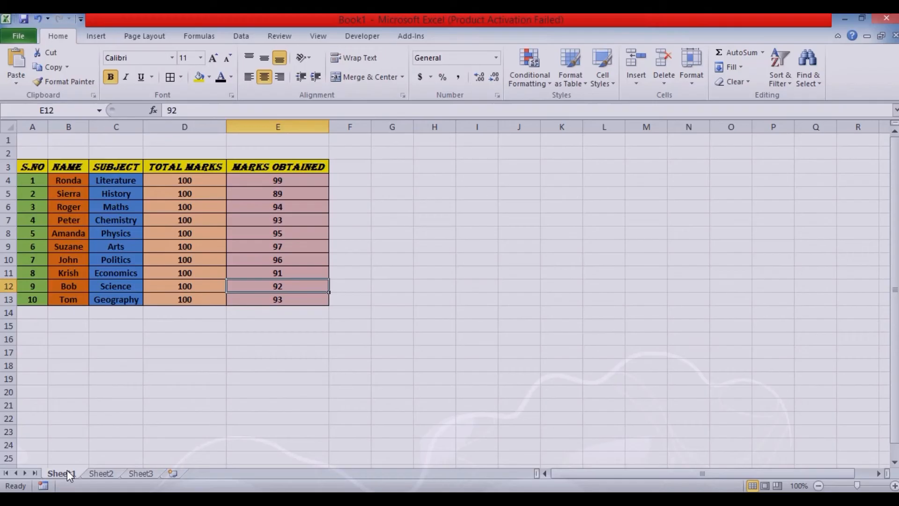
{"action": "left_click", "coordinate": [101, 473]}
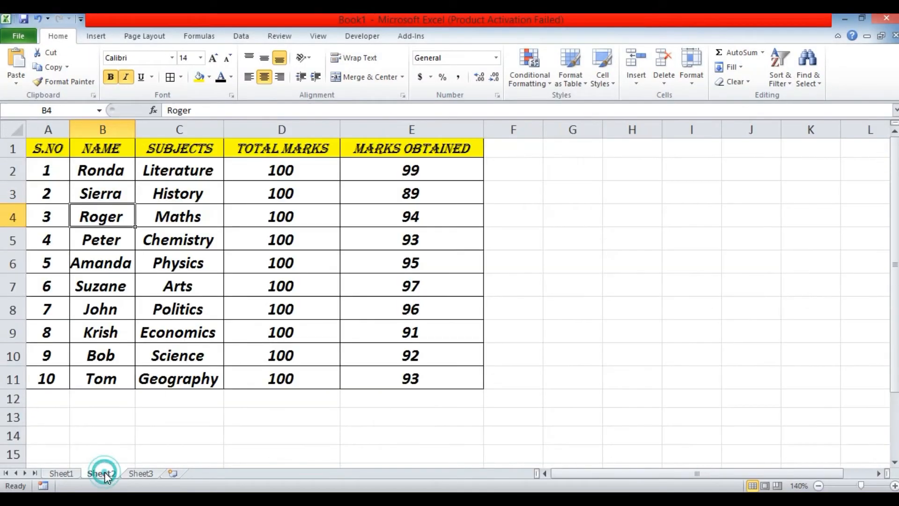
{"action": "left_click", "coordinate": [51, 169]}
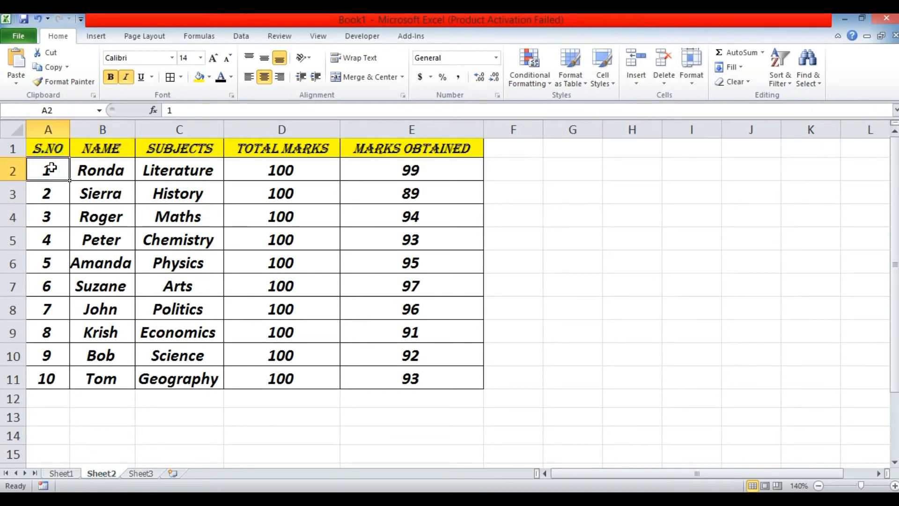
{"action": "key", "text": "shift+Down"}
{"action": "key", "text": "shift+Down"}
{"action": "key", "text": "shift+Down"}
{"action": "key", "text": "shift+Down"}
{"action": "key", "text": "shift+Down"}
{"action": "key", "text": "shift+Down"}
{"action": "key", "text": "shift+Down"}
{"action": "key", "text": "shift+Down"}
{"action": "key", "text": "shift+Down"}
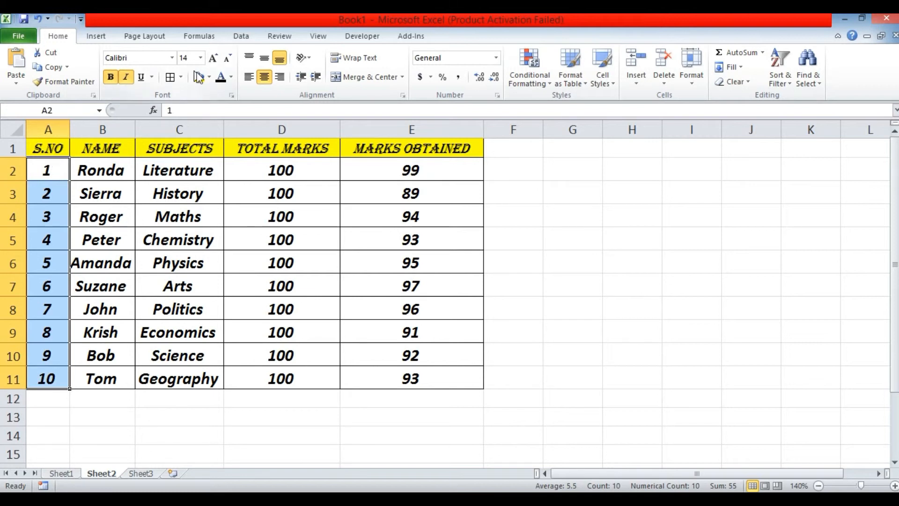
{"action": "left_click", "coordinate": [210, 78]}
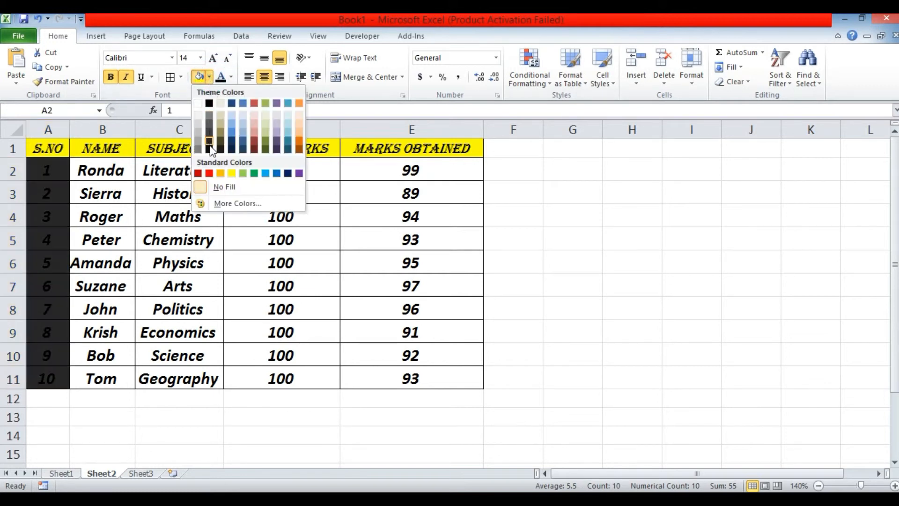
{"action": "left_click", "coordinate": [253, 173]}
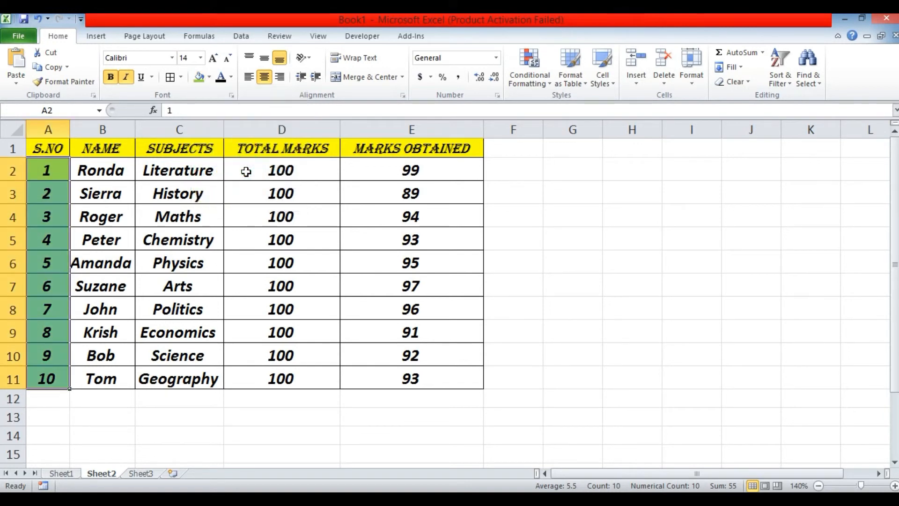
{"action": "left_click", "coordinate": [207, 235]}
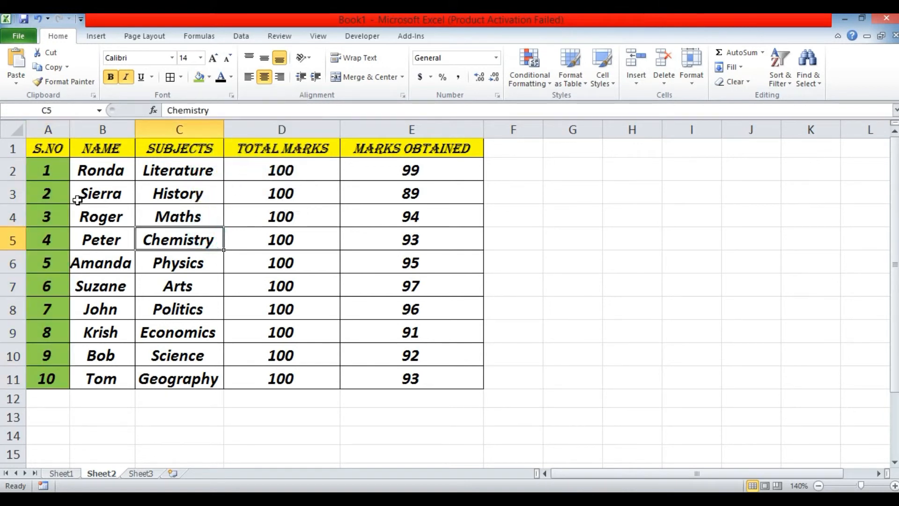
Fill the student name cells B2:B11 with a light orange theme color.
{"action": "left_click", "coordinate": [112, 170]}
{"action": "key", "text": "shift+Down"}
{"action": "key", "text": "shift+Down"}
{"action": "key", "text": "shift+Down"}
{"action": "key", "text": "shift+Down"}
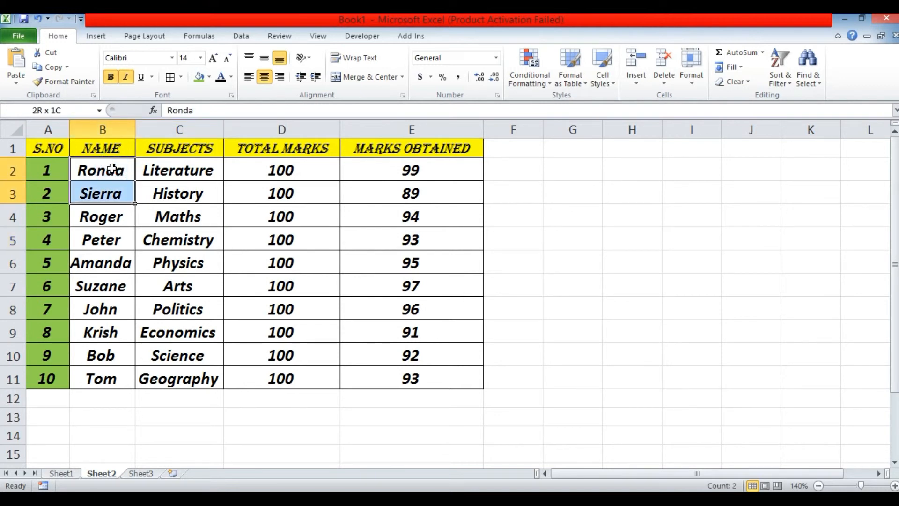
{"action": "key", "text": "shift+Down"}
{"action": "key", "text": "shift+Down"}
{"action": "key", "text": "shift+Down"}
{"action": "key", "text": "shift+Down"}
{"action": "key", "text": "shift+Down"}
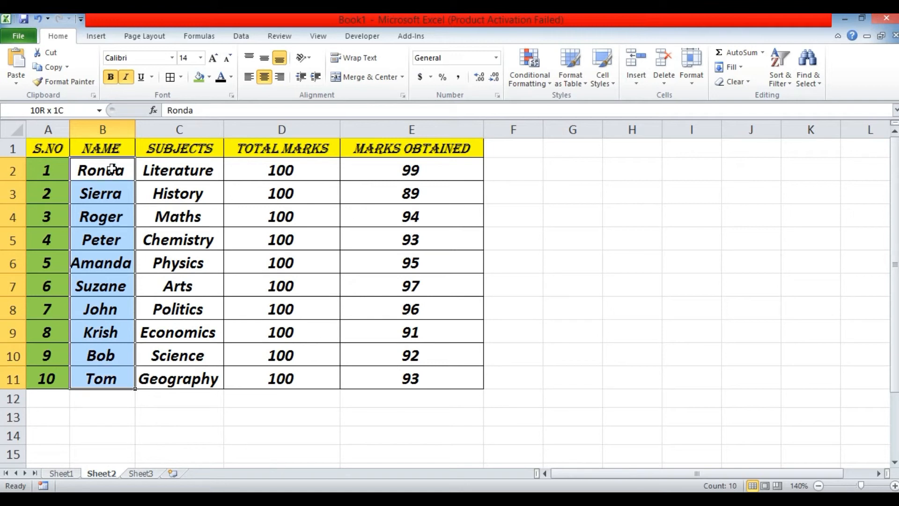
{"action": "left_click", "coordinate": [210, 79]}
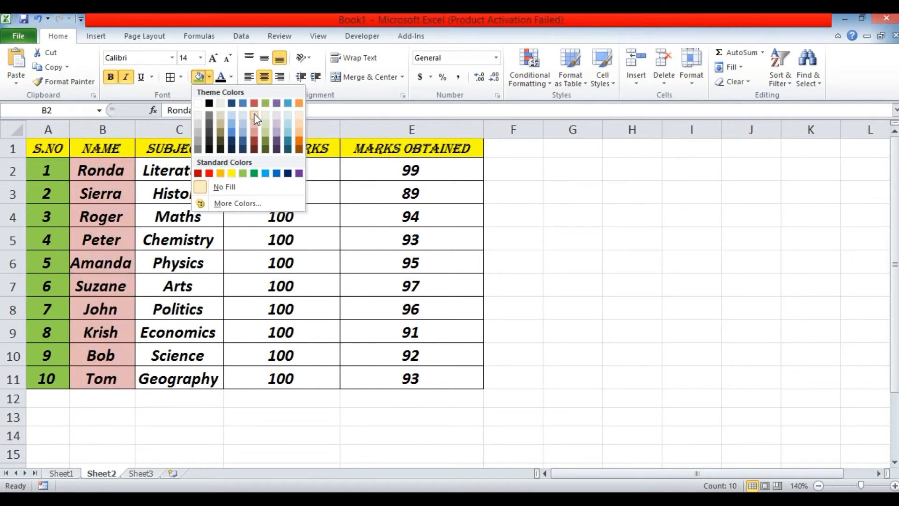
{"action": "left_click", "coordinate": [300, 122]}
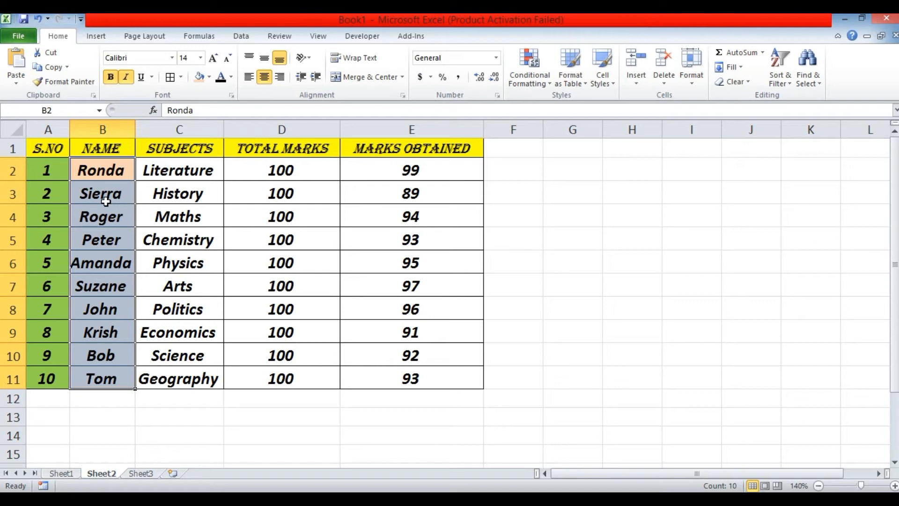
Change the font color of the student names in B2:B11 to the standard red.
{"action": "left_click", "coordinate": [232, 80]}
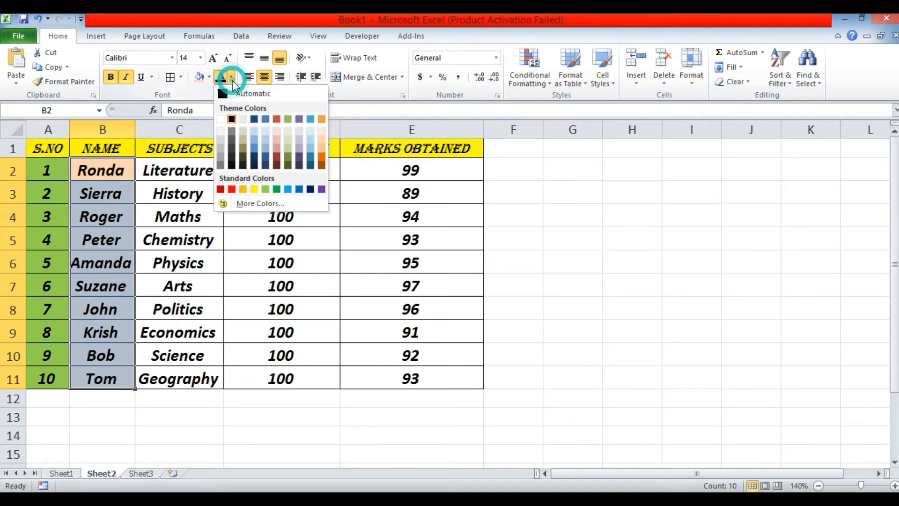
{"action": "left_click", "coordinate": [231, 190]}
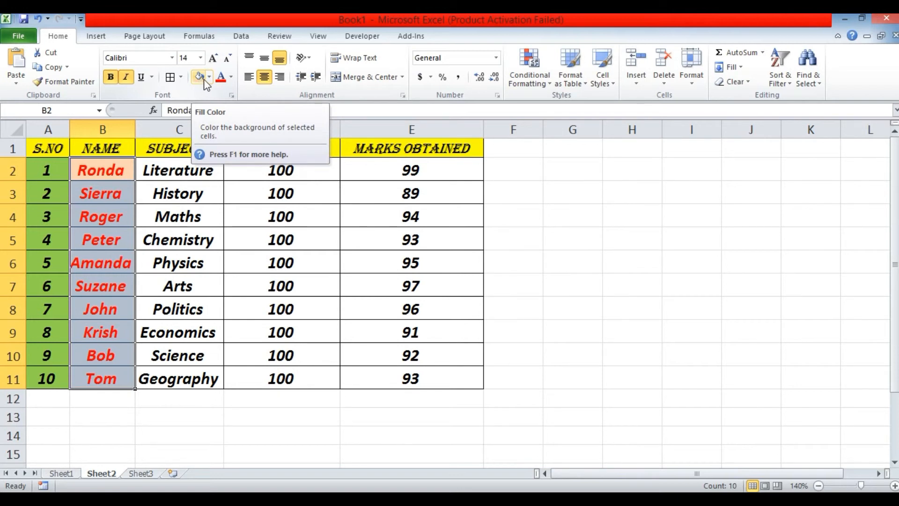
{"action": "left_click", "coordinate": [231, 78]}
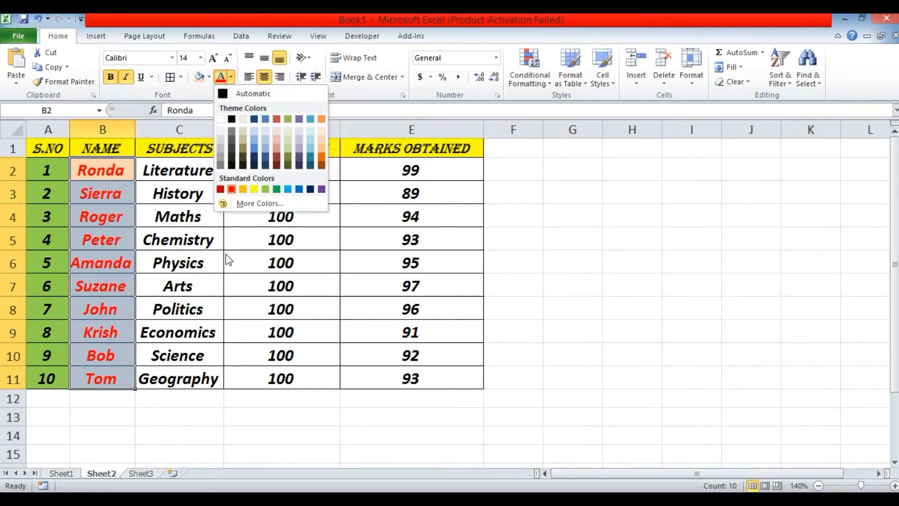
{"action": "left_click", "coordinate": [267, 281]}
Fill the subject and total marks cells C2:D11 with black.
{"action": "left_click", "coordinate": [168, 167]}
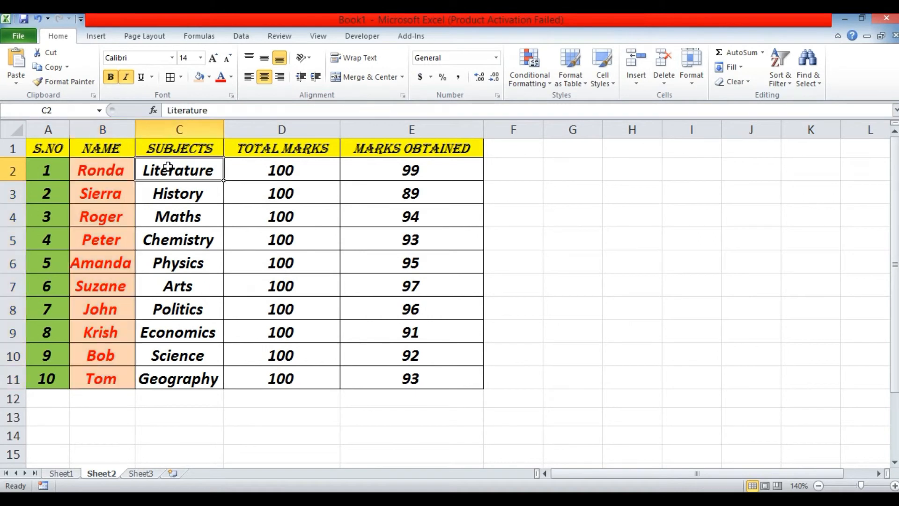
{"action": "key", "text": "shift+Right"}
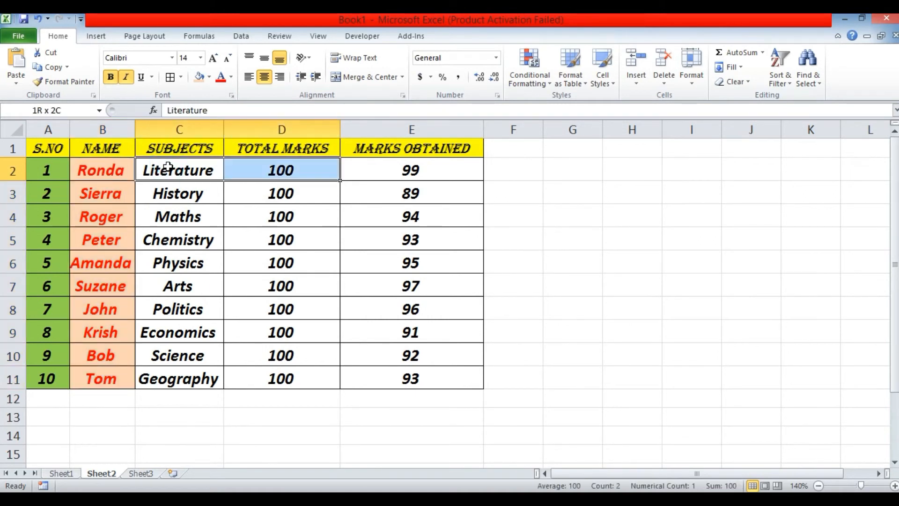
{"action": "key", "text": "shift+Down"}
{"action": "key", "text": "shift+Down"}
{"action": "key", "text": "shift+Down"}
{"action": "key", "text": "shift+Down"}
{"action": "key", "text": "shift+Down"}
{"action": "key", "text": "shift+Down"}
{"action": "key", "text": "shift+Down"}
{"action": "key", "text": "shift+Down"}
{"action": "key", "text": "shift+Down"}
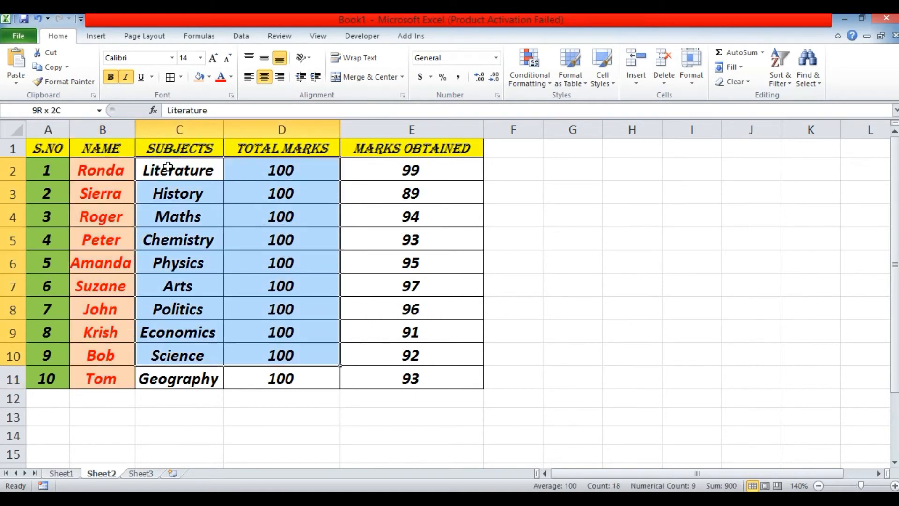
{"action": "left_click", "coordinate": [210, 79]}
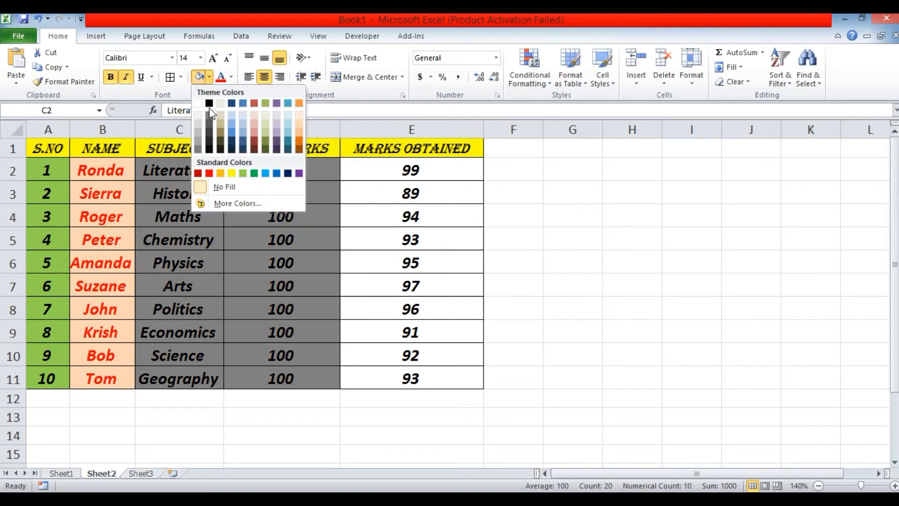
{"action": "left_click", "coordinate": [210, 103]}
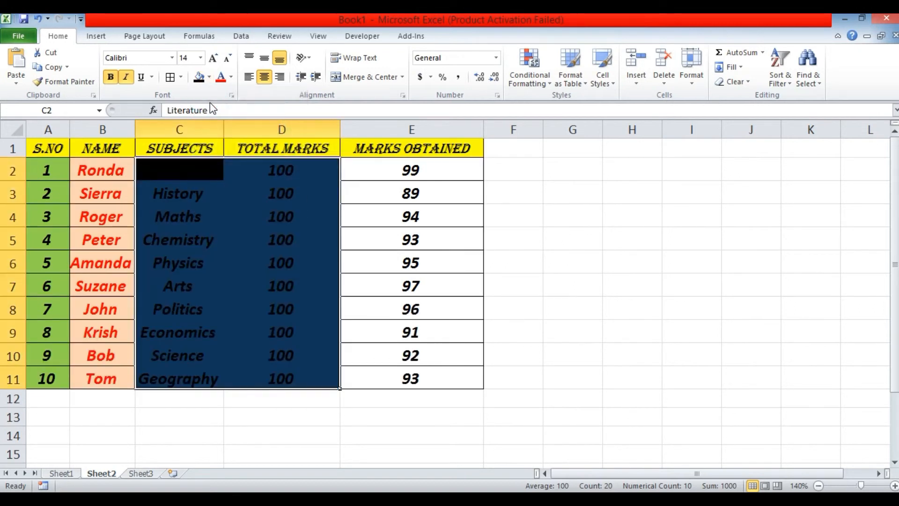
{"action": "left_click", "coordinate": [331, 261]}
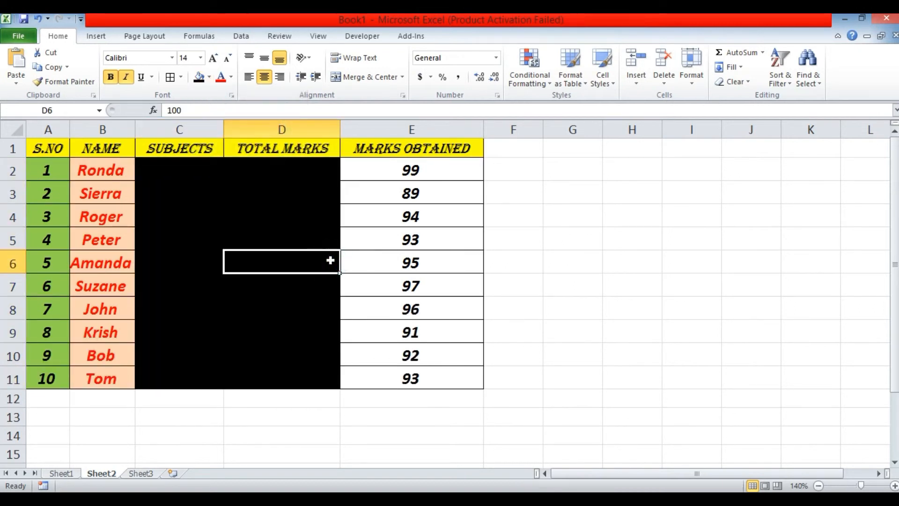
Change the font color of the subjects and total marks in C2:D11 to white.
{"action": "left_click", "coordinate": [154, 163]}
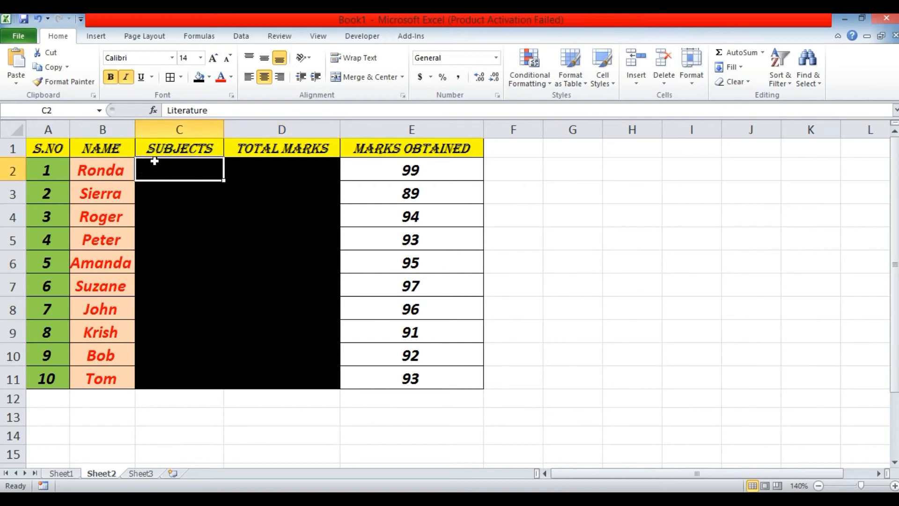
{"action": "key", "text": "shift+Right"}
{"action": "key", "text": "shift+Down"}
{"action": "key", "text": "shift+Down"}
{"action": "key", "text": "shift+Down"}
{"action": "key", "text": "shift+Down"}
{"action": "key", "text": "shift+Down"}
{"action": "key", "text": "shift+Down"}
{"action": "key", "text": "shift+Down"}
{"action": "key", "text": "shift+Down"}
{"action": "key", "text": "shift+Down"}
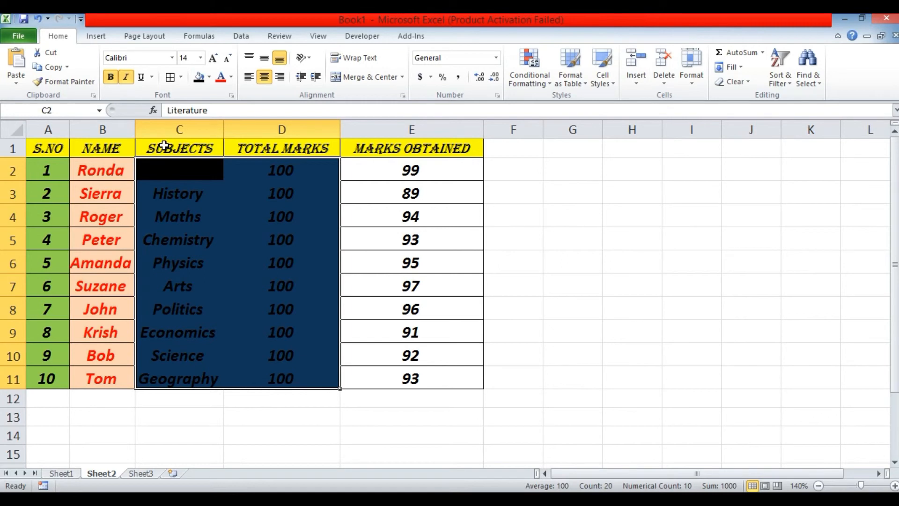
{"action": "left_click", "coordinate": [232, 78]}
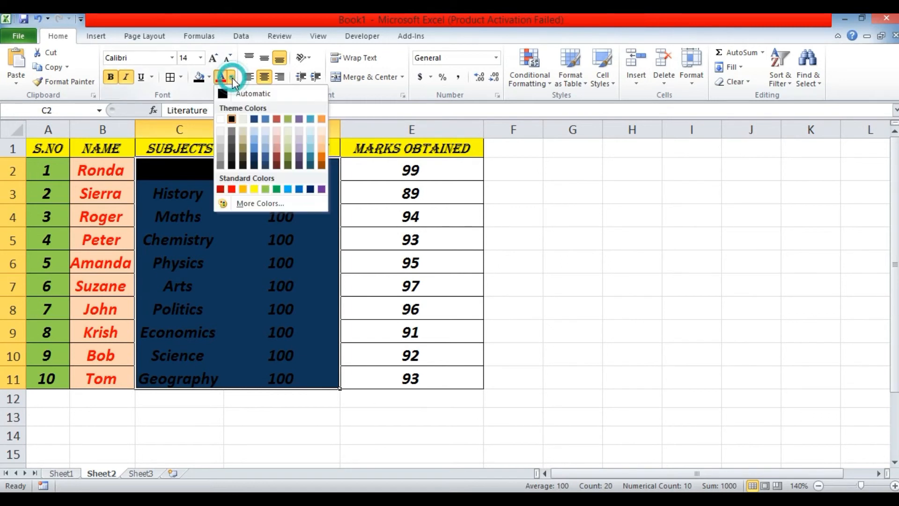
{"action": "left_click", "coordinate": [221, 120]}
{"action": "left_click", "coordinate": [371, 277]}
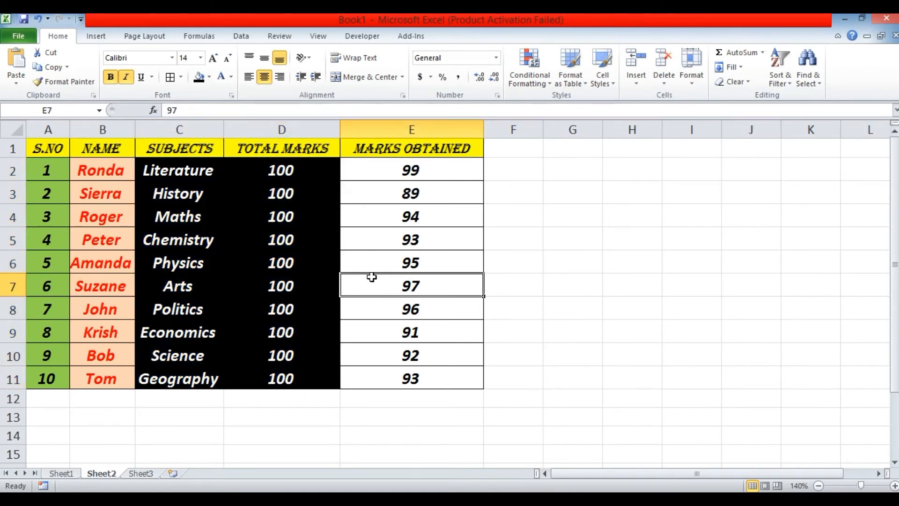
Fill the total marks cells D2:D11 with a dark purple theme color.
{"action": "left_click", "coordinate": [278, 168]}
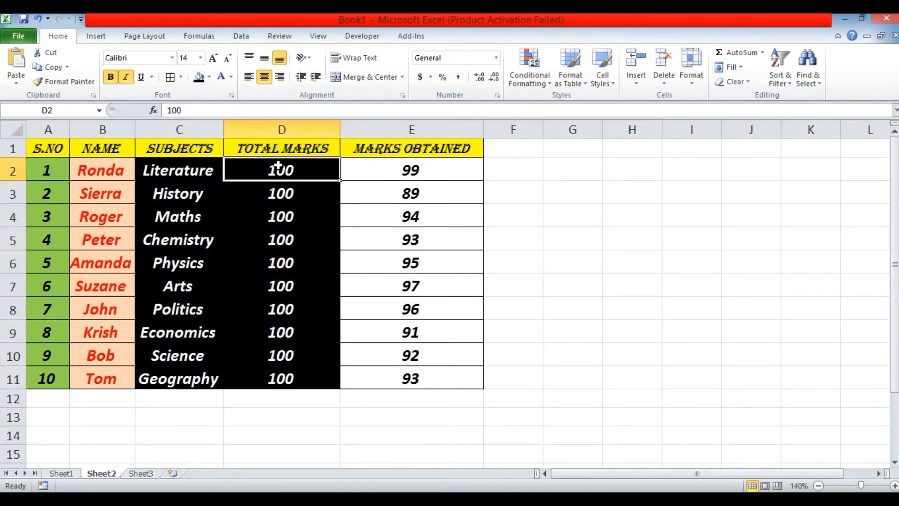
{"action": "key", "text": "shift+Down"}
{"action": "key", "text": "shift+Down"}
{"action": "key", "text": "shift+Down"}
{"action": "key", "text": "shift+Down"}
{"action": "key", "text": "shift+Down"}
{"action": "key", "text": "shift+Down"}
{"action": "key", "text": "shift+Down"}
{"action": "key", "text": "shift+Down"}
{"action": "key", "text": "shift+Down"}
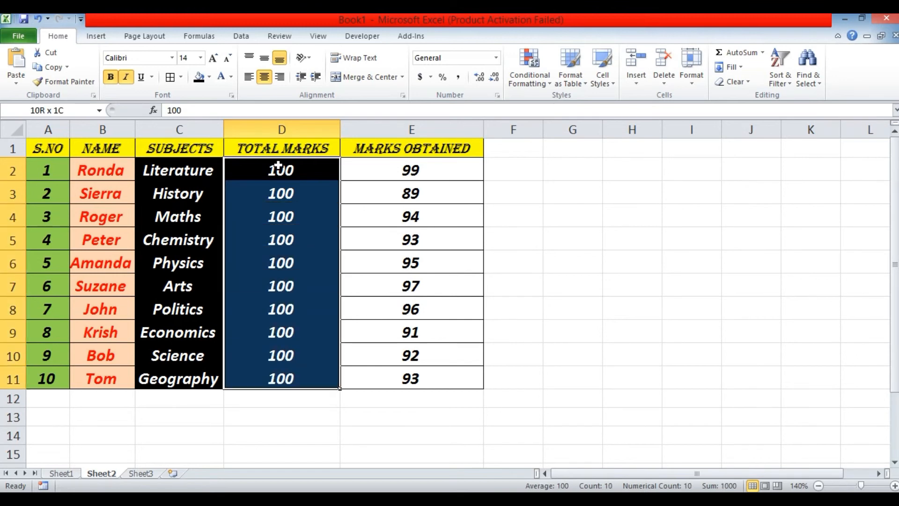
{"action": "left_click", "coordinate": [209, 78]}
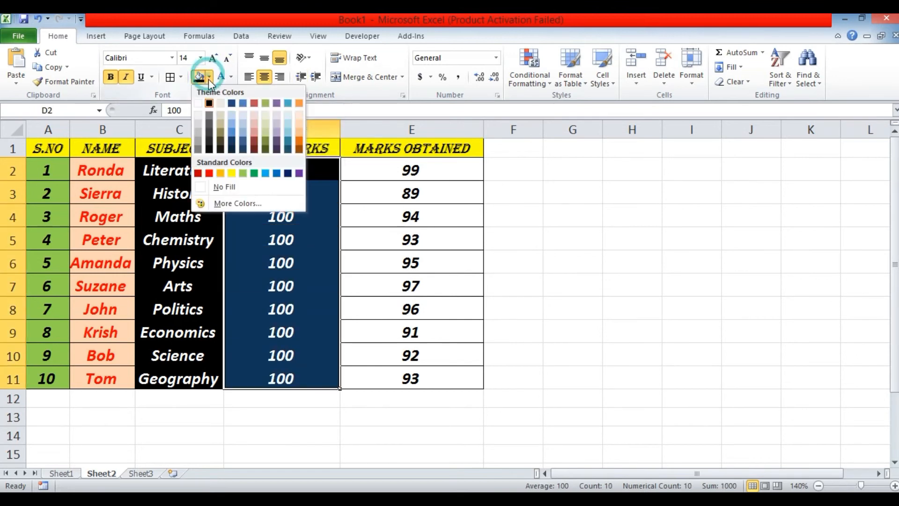
{"action": "left_click", "coordinate": [279, 139]}
{"action": "left_click", "coordinate": [426, 203]}
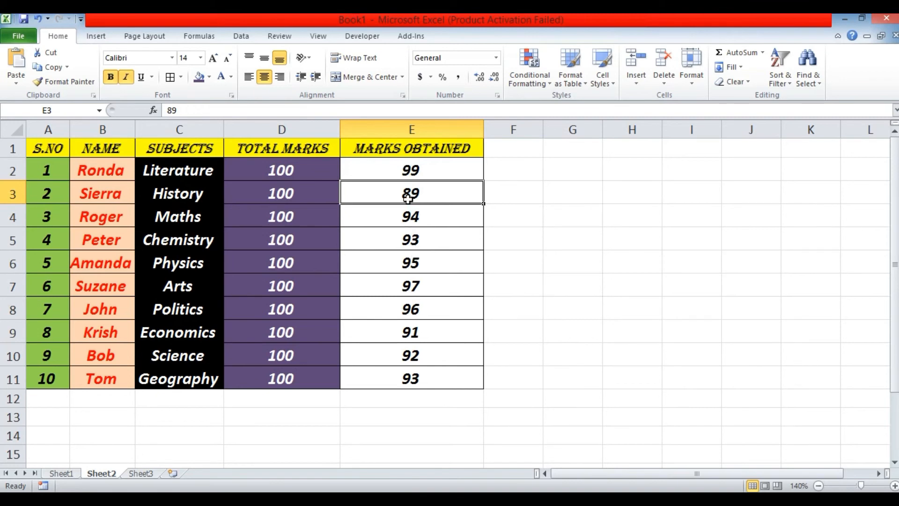
Fill the marks obtained cells E2:E11 with a light yellow-green picked from the standard palette of additional colors.
{"action": "key", "text": "shift+Up"}
{"action": "key", "text": "shift+Down"}
{"action": "left_click", "coordinate": [407, 170]}
{"action": "key", "text": "shift+Down"}
{"action": "key", "text": "shift+Down"}
{"action": "key", "text": "shift+Down"}
{"action": "key", "text": "shift+Down"}
{"action": "key", "text": "shift+Down"}
{"action": "key", "text": "shift+Down"}
{"action": "key", "text": "shift+Down"}
{"action": "key", "text": "shift+Down"}
{"action": "key", "text": "shift+Down"}
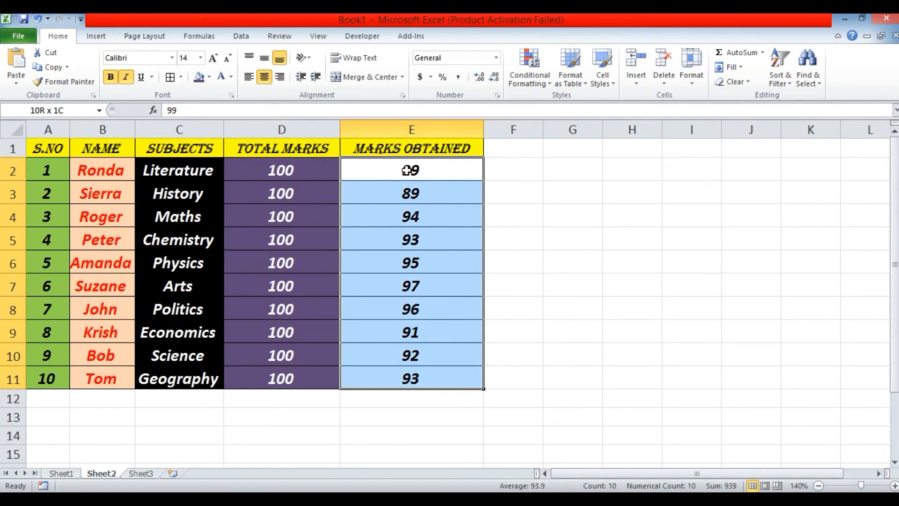
{"action": "left_click", "coordinate": [209, 78]}
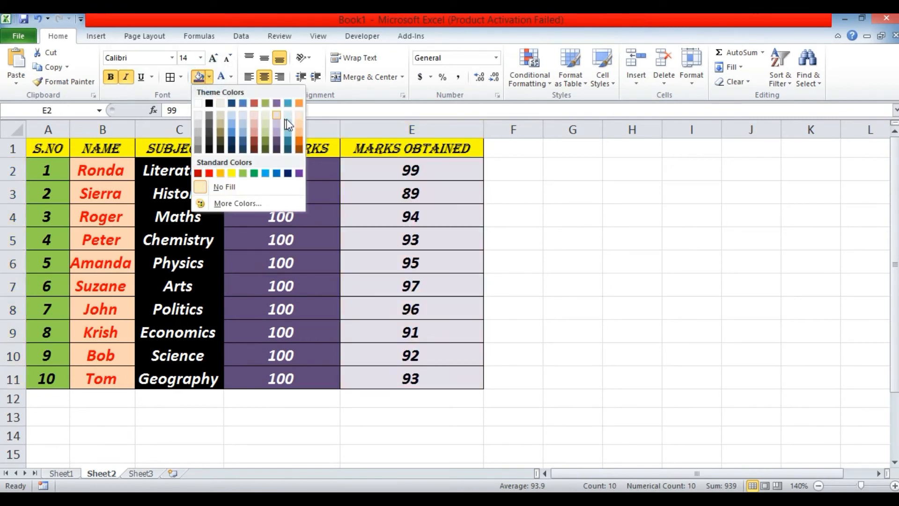
{"action": "left_click", "coordinate": [221, 204]}
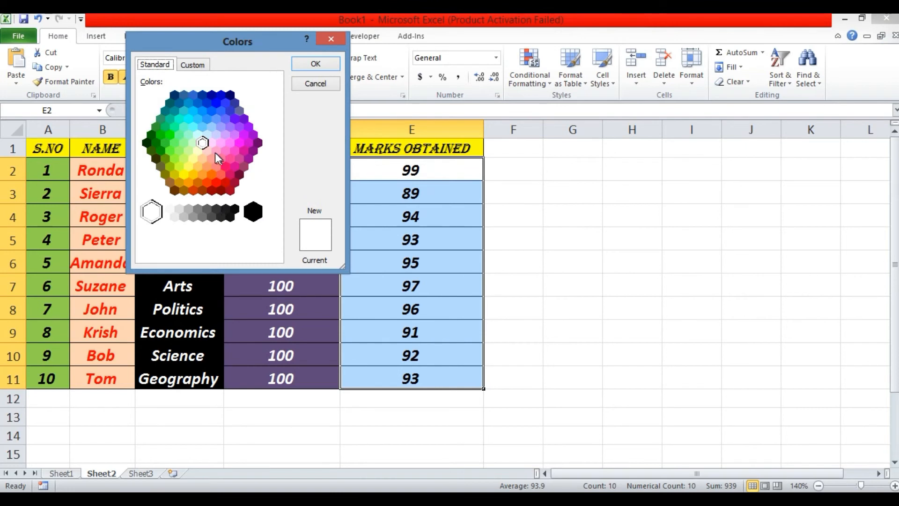
{"action": "left_click_drag", "start_coordinate": [203, 145], "coordinate": [187, 158]}
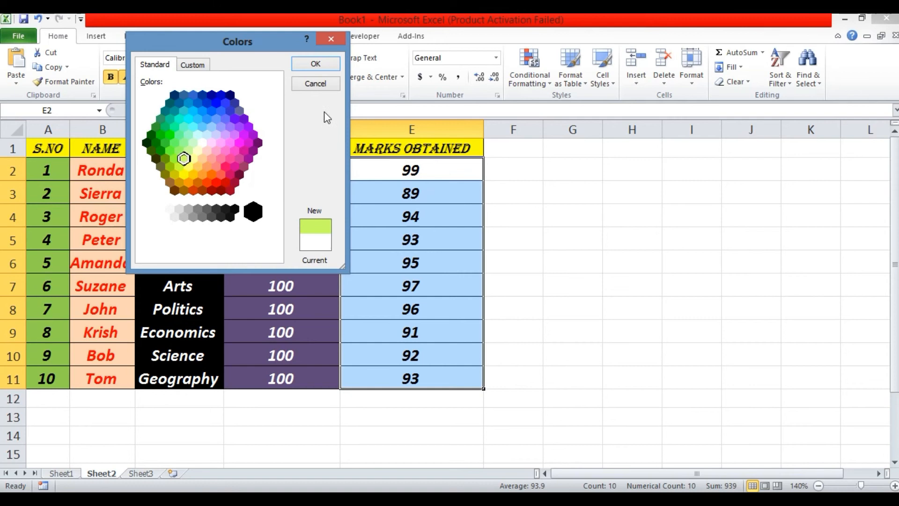
{"action": "left_click", "coordinate": [320, 64]}
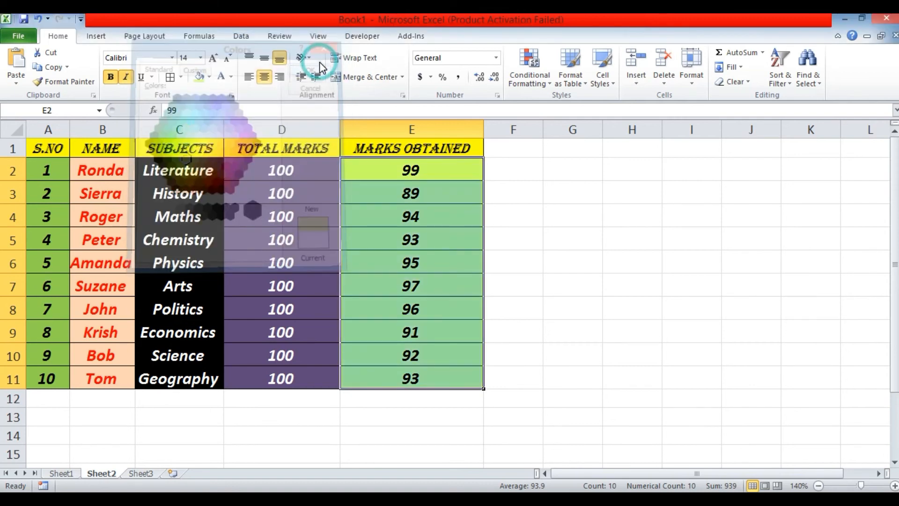
{"action": "left_click", "coordinate": [549, 205]}
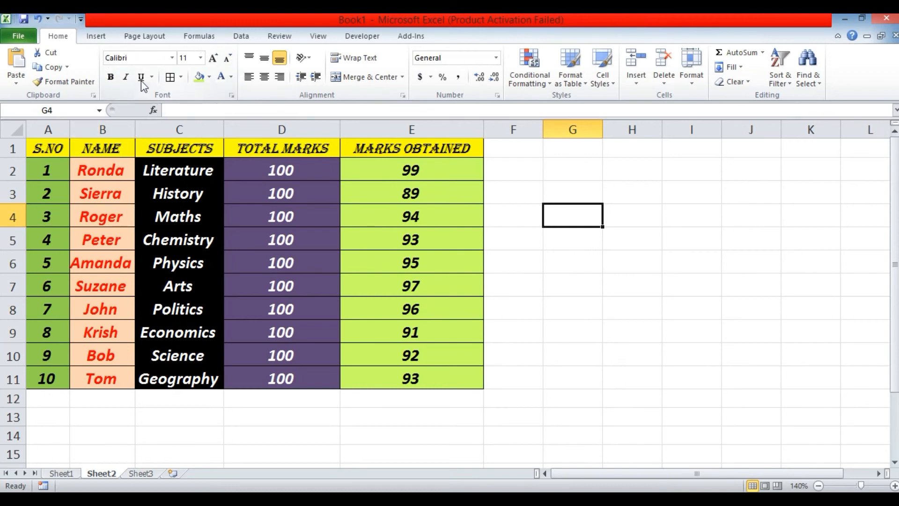
{"action": "left_click", "coordinate": [173, 59]}
{"action": "left_click", "coordinate": [173, 59]}
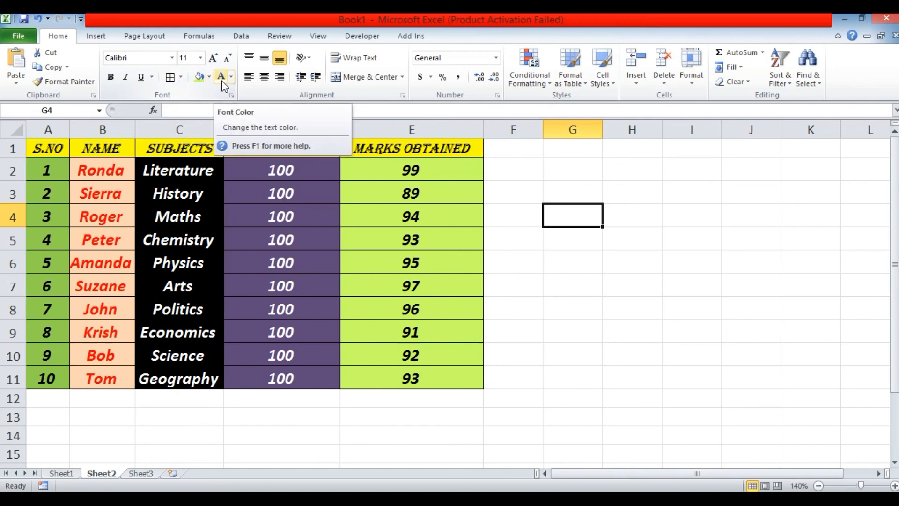
{"action": "left_click", "coordinate": [234, 280]}
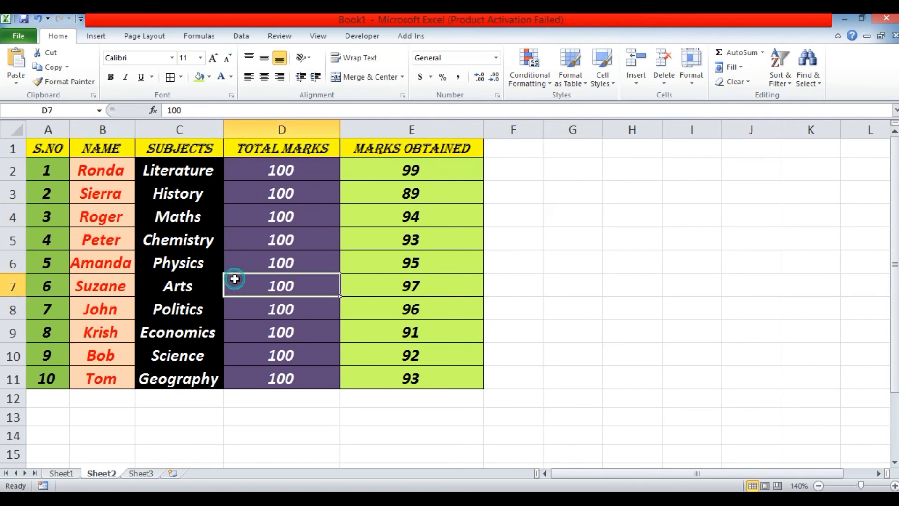